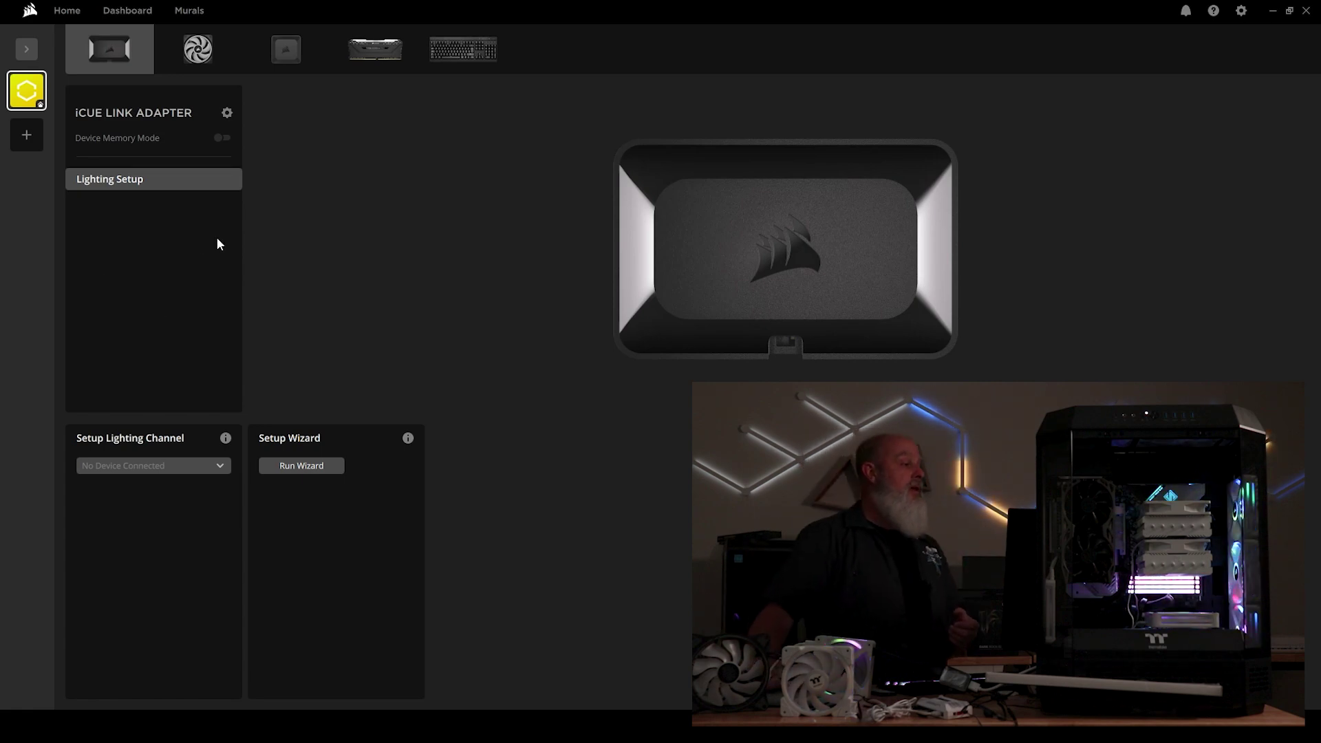
- Return Home, open the iCUE LINK ADAPTER page and list its lighting channel device types
click(67, 11)
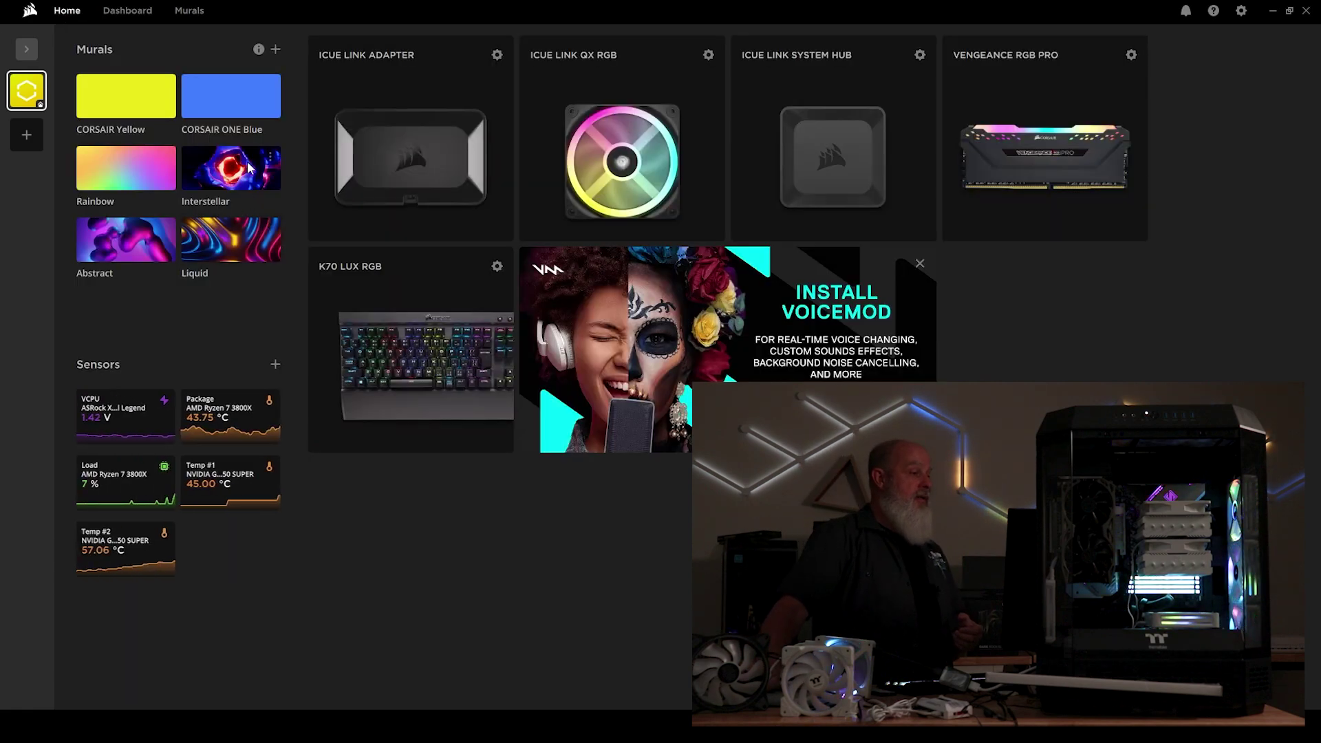
click(441, 120)
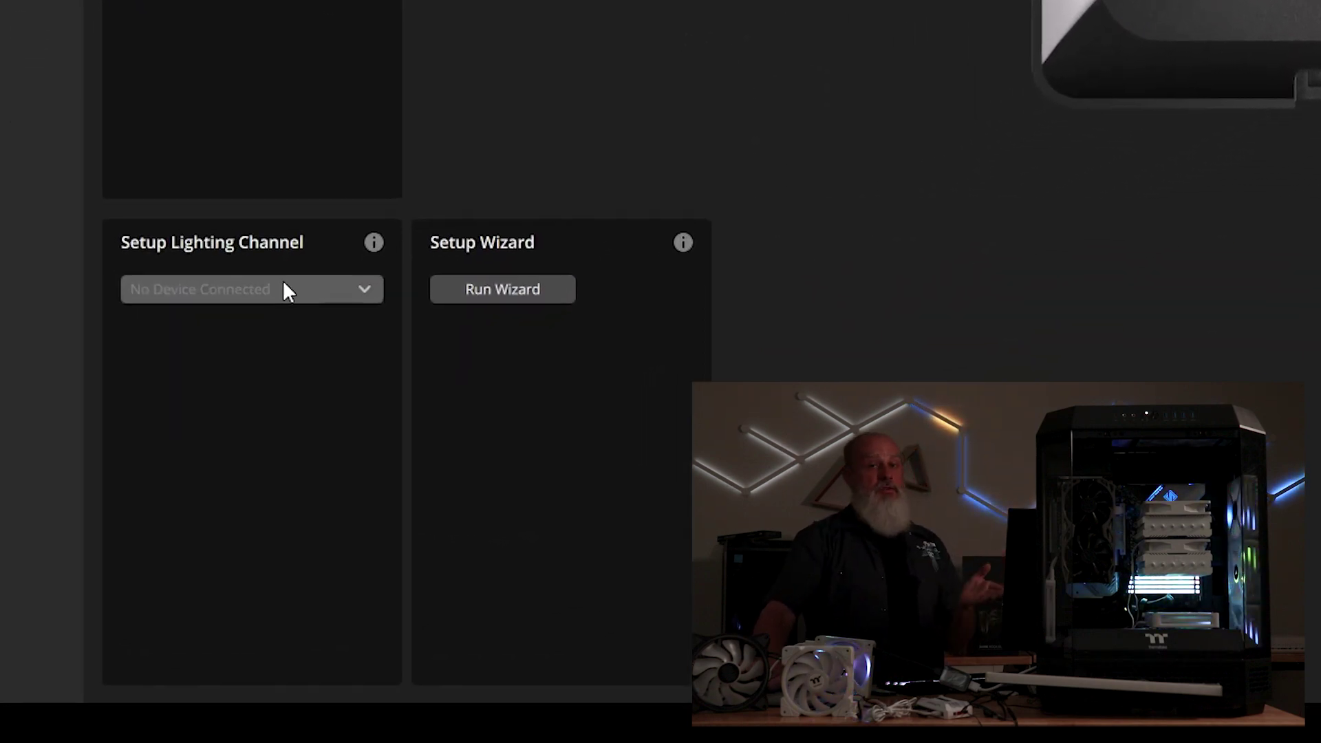
click(371, 260)
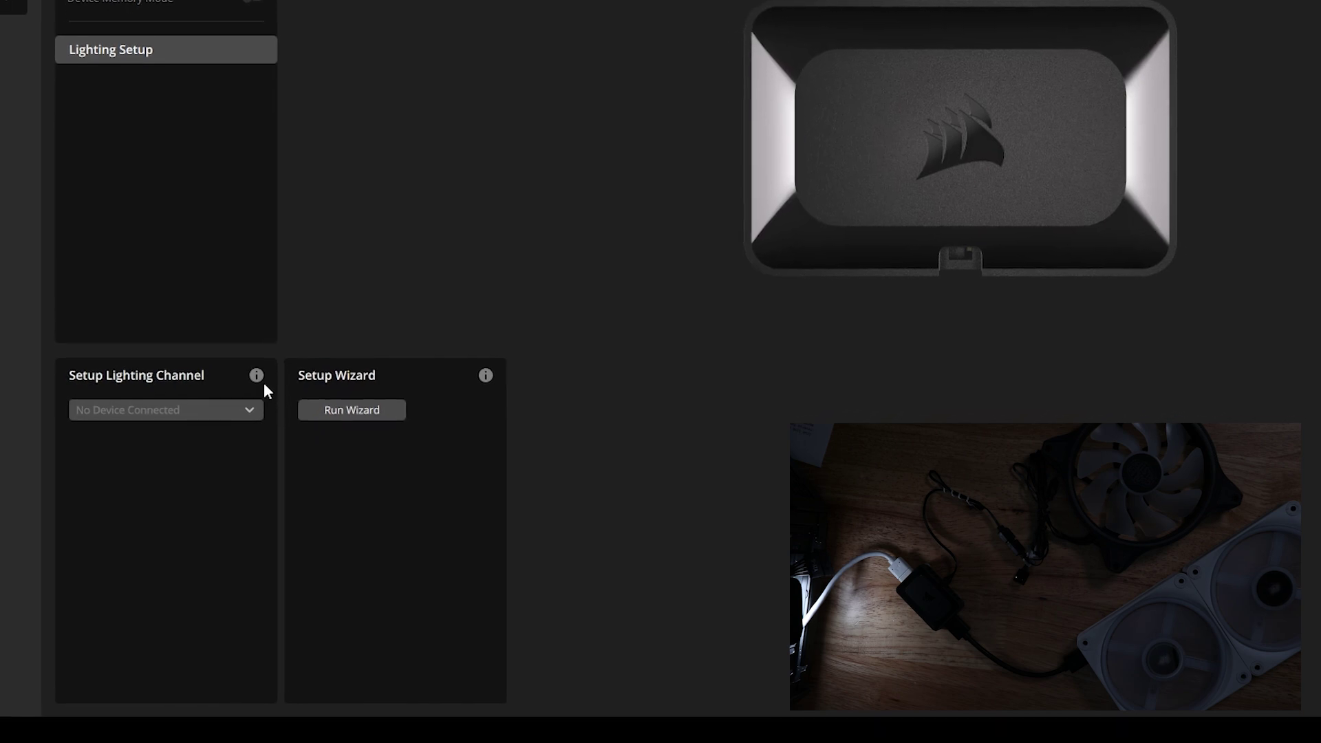
- Set the adapter channel to Generic RGB Lighting Strip and bring up the strip's Settings
click(225, 403)
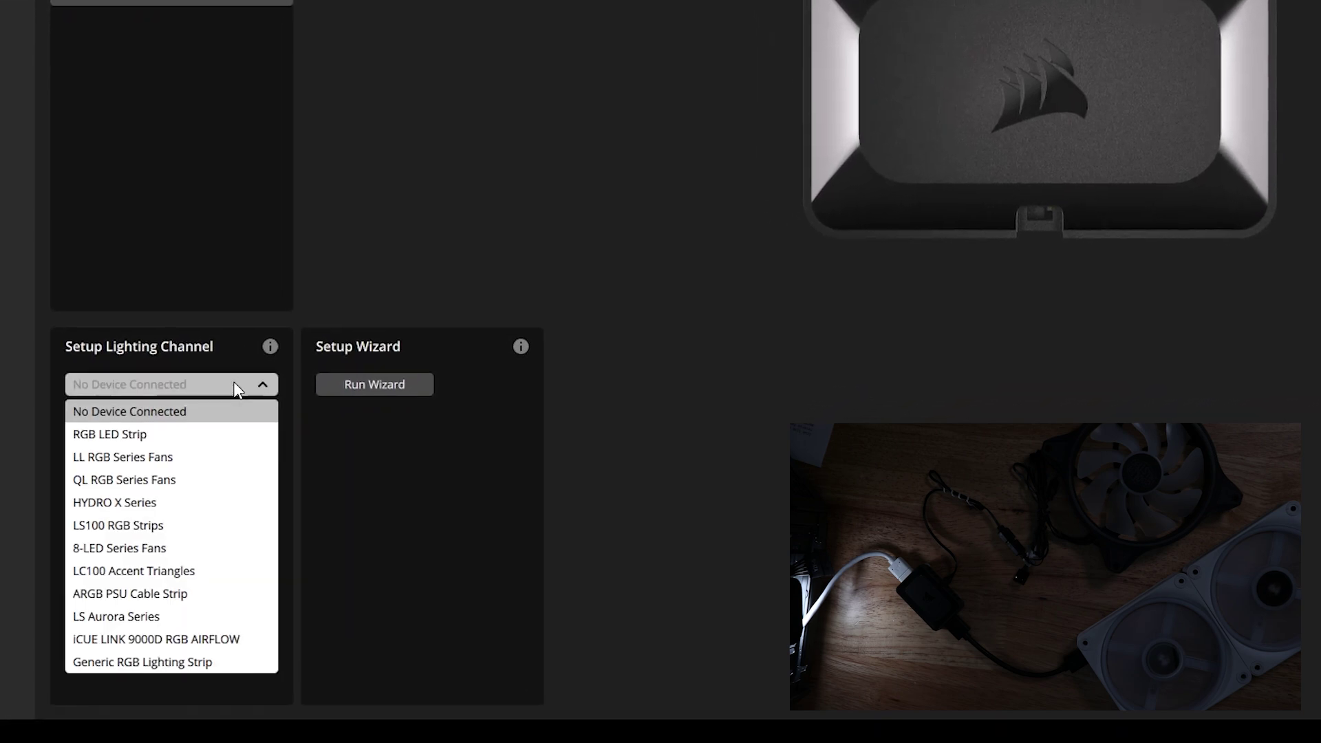
click(146, 662)
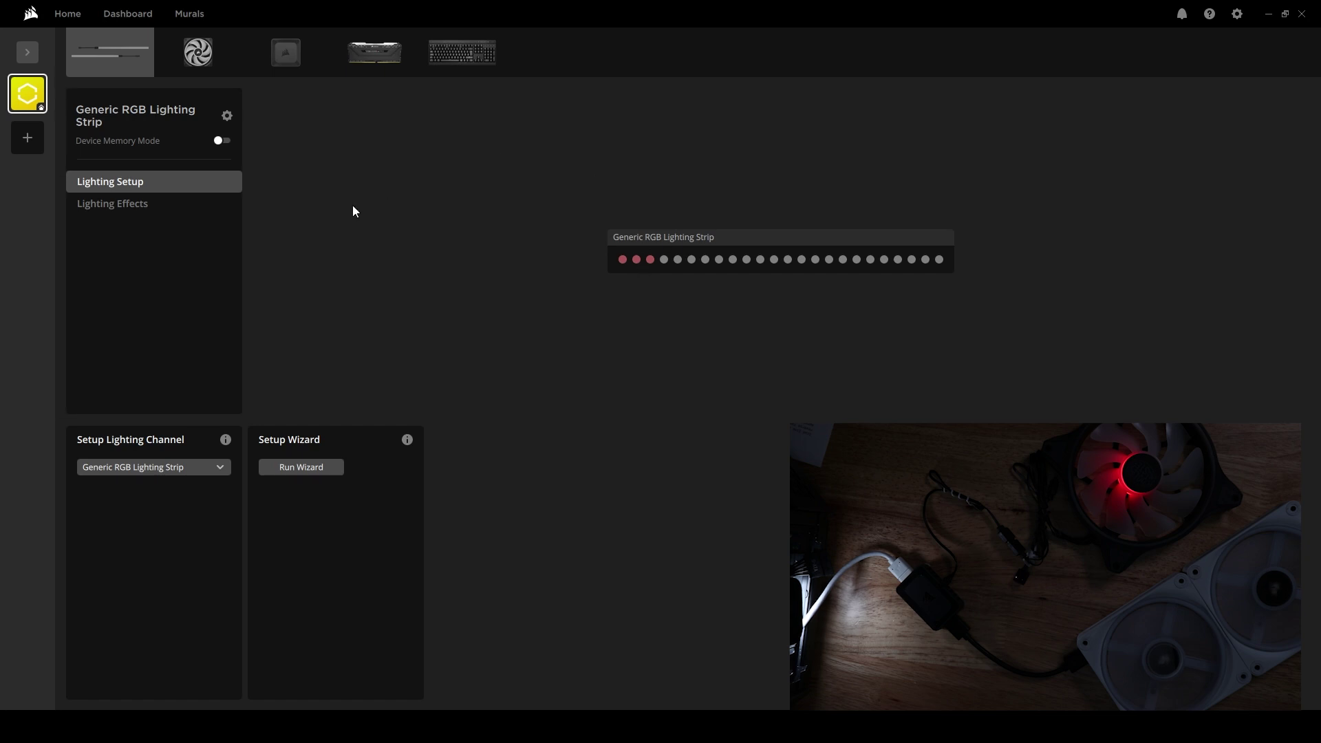
click(227, 117)
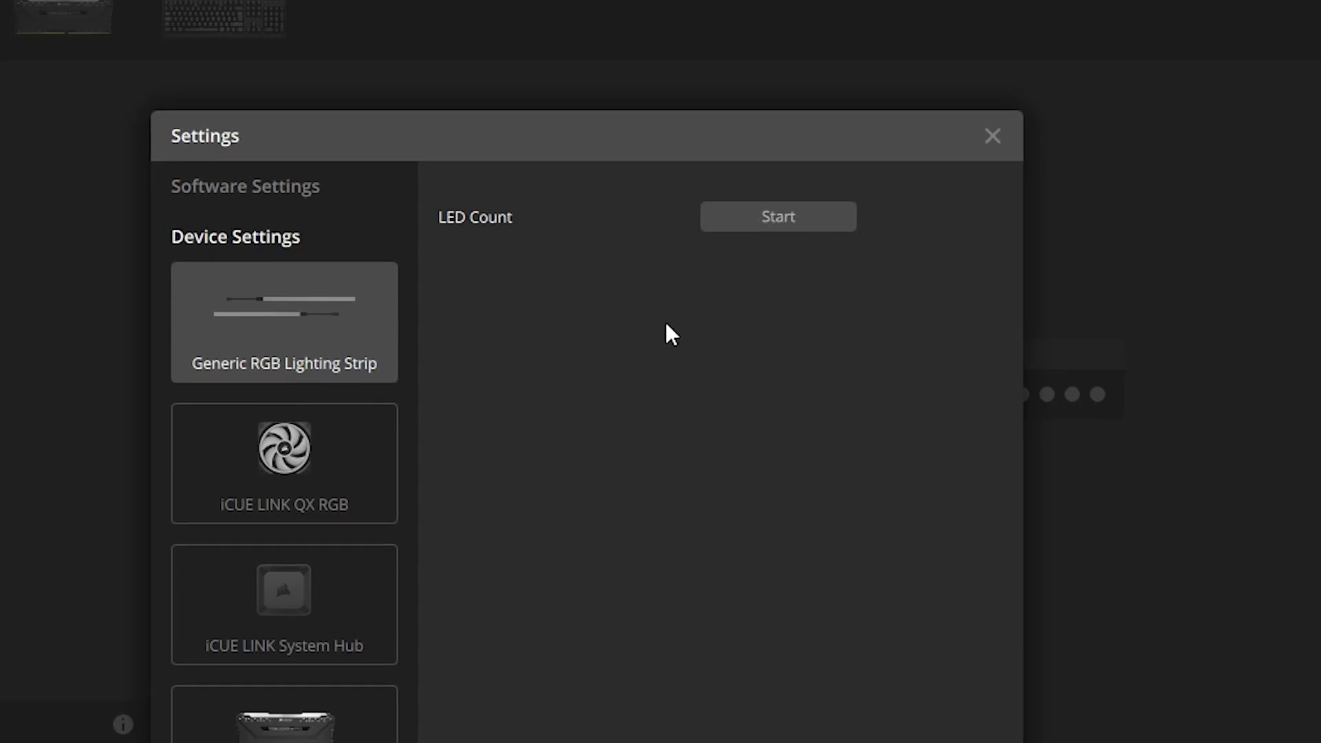
- Run LED Count detection to get 24 LEDs, then close the strip's Settings
click(777, 218)
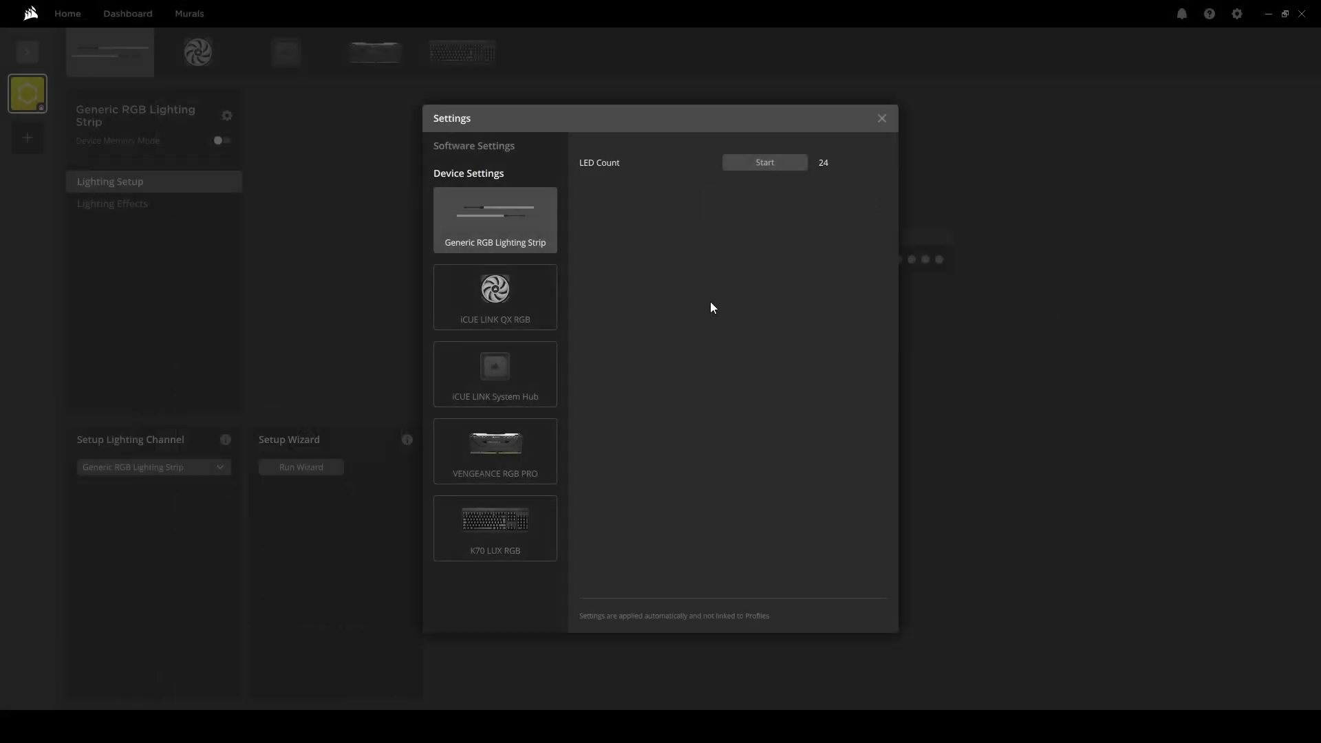
click(881, 119)
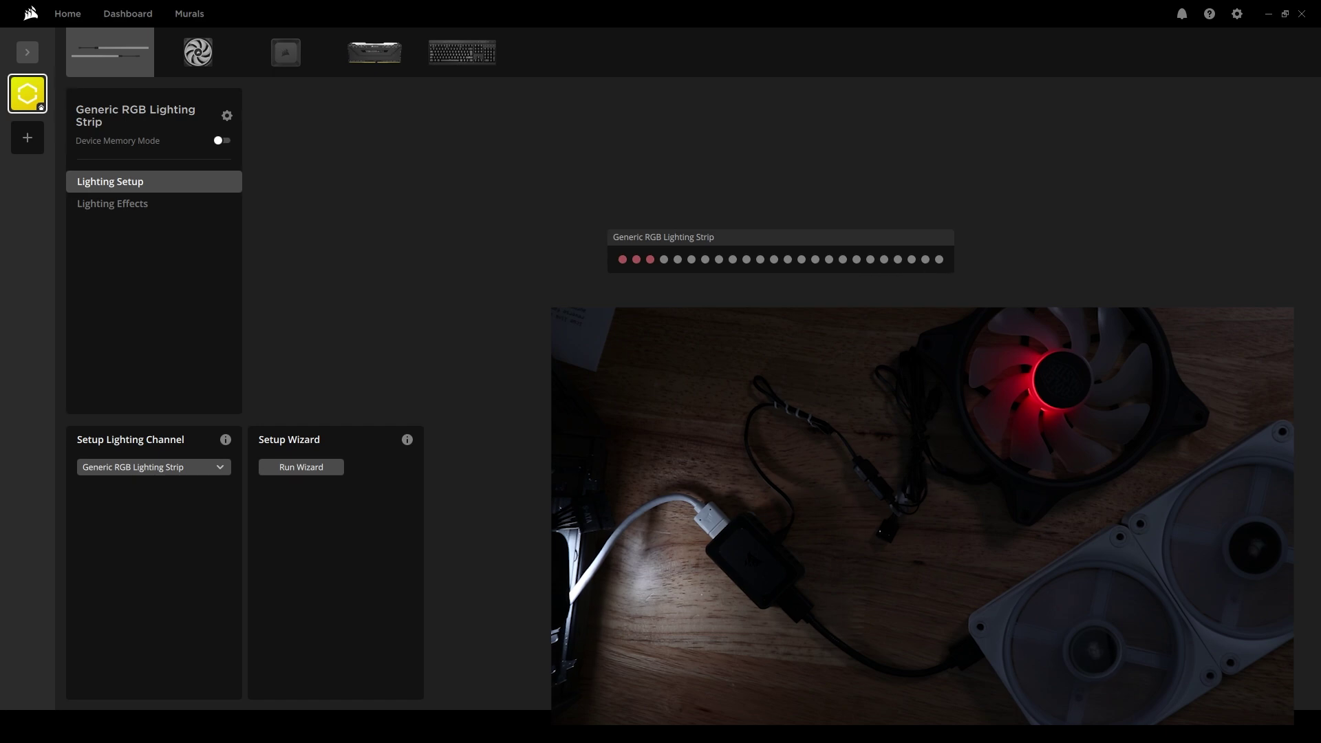
- Change the strip's Watercolor Spectrum layer through Color Pulse and Color Shift to Color Wave
click(134, 200)
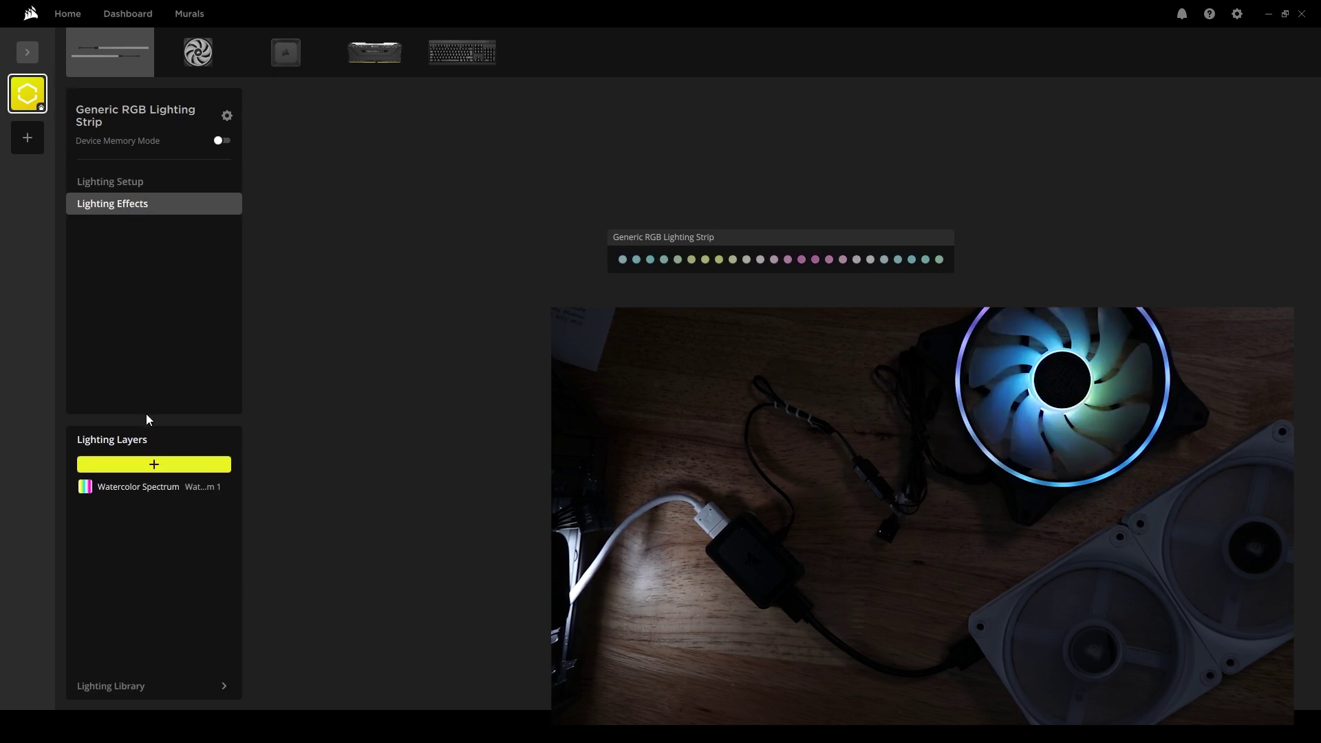
click(119, 490)
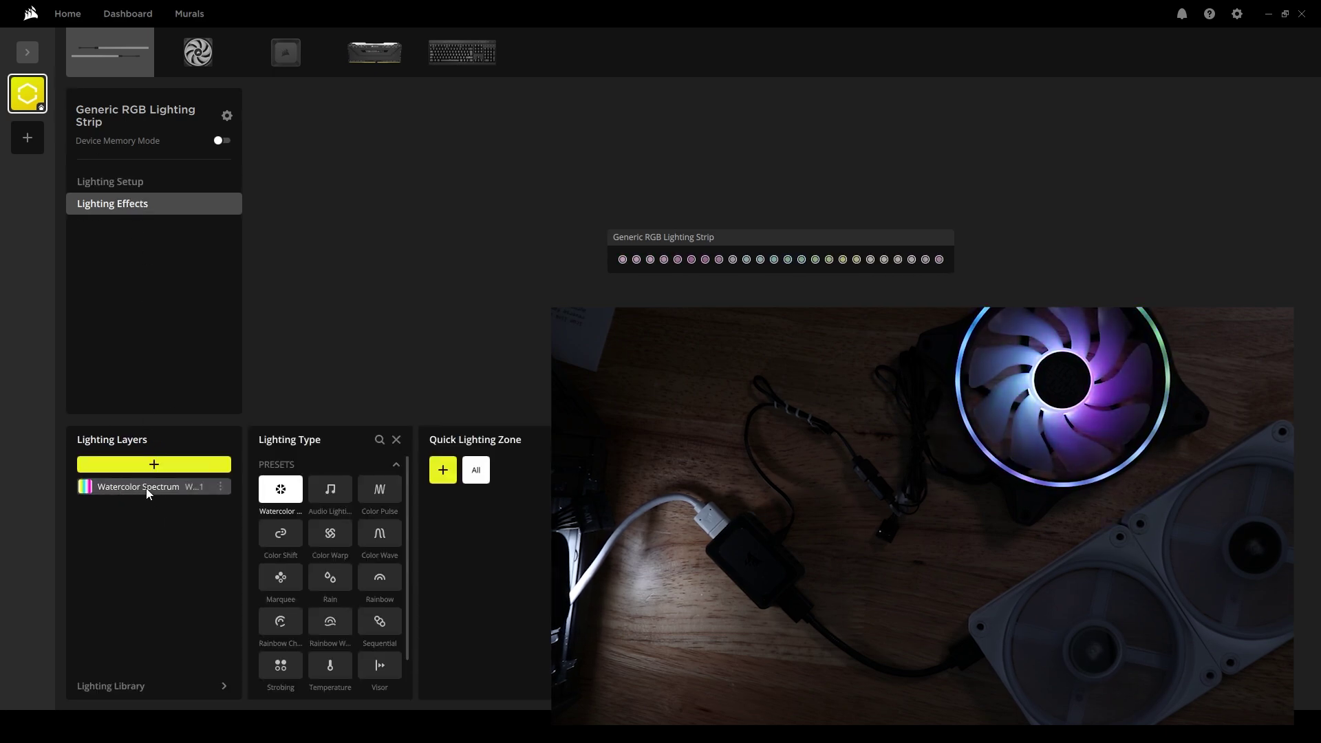
click(383, 491)
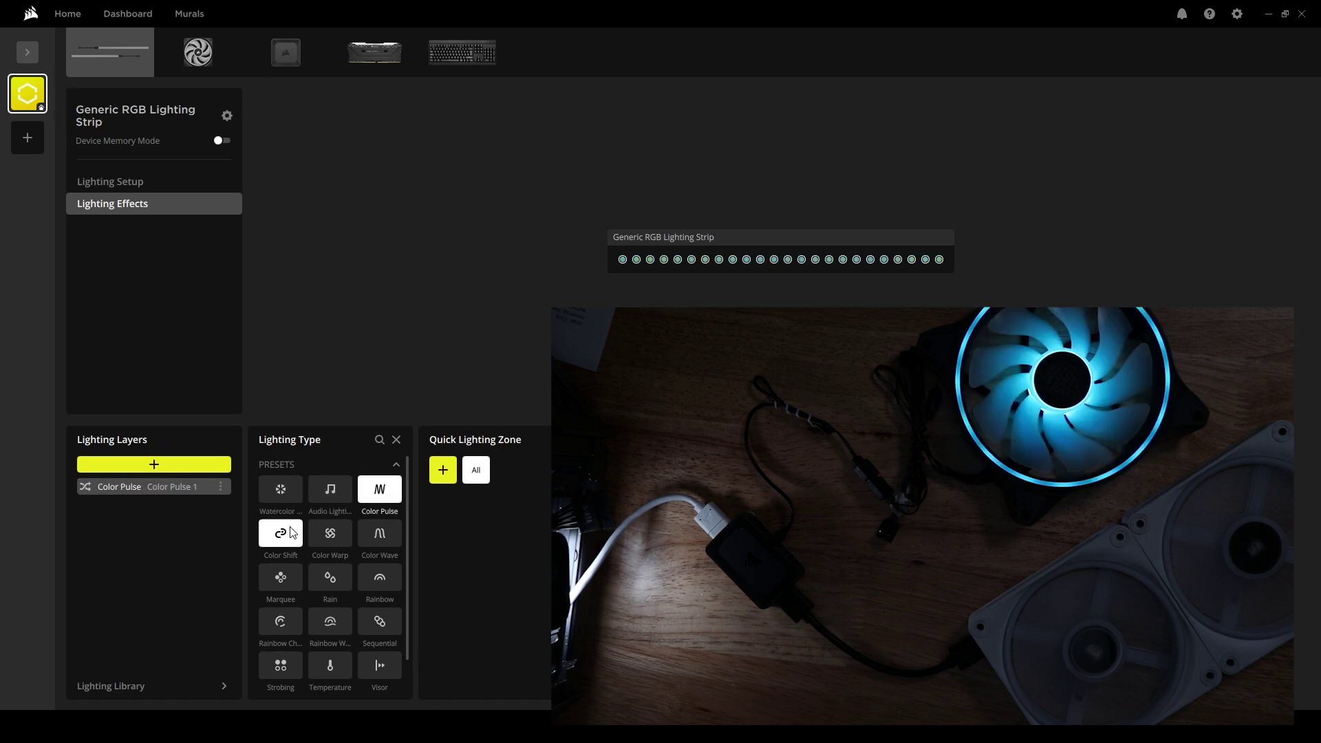
click(301, 544)
click(379, 534)
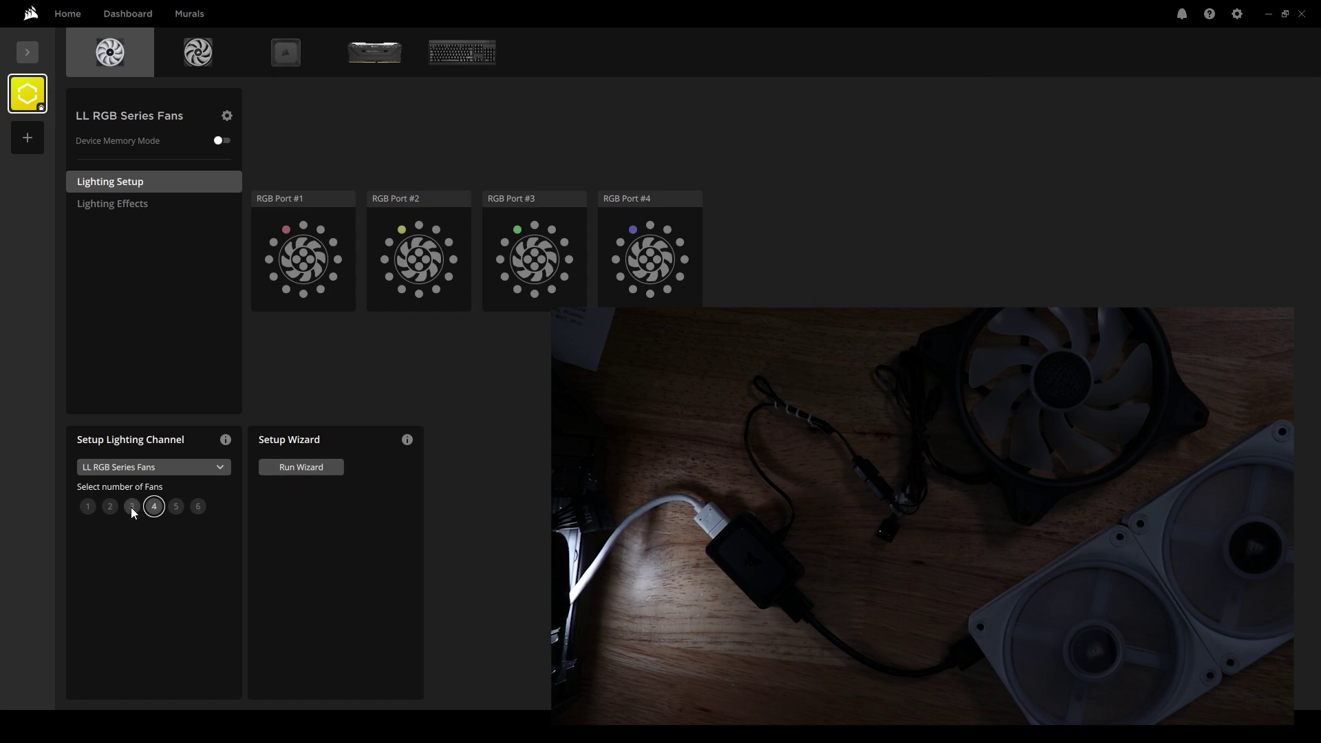
- Try LL RGB fan counts 1, 6 and 5, settling on four fans
click(103, 508)
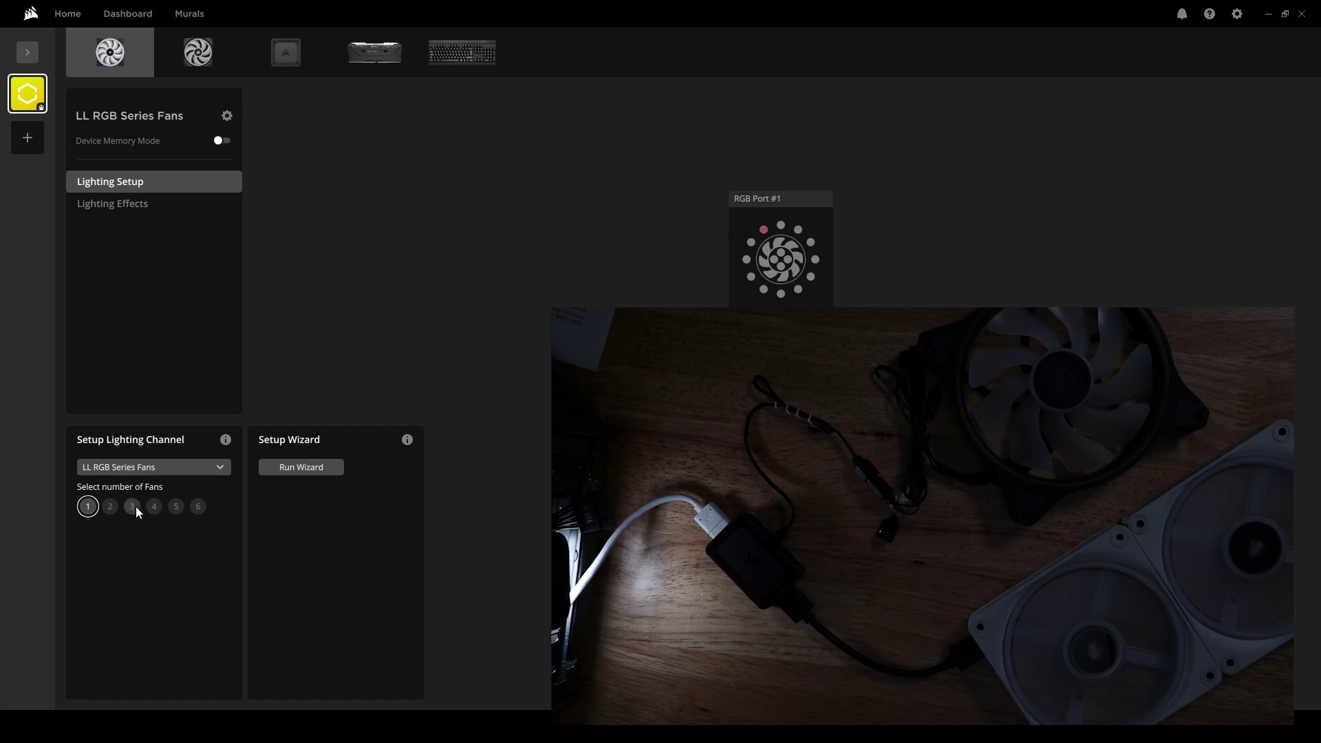
click(198, 506)
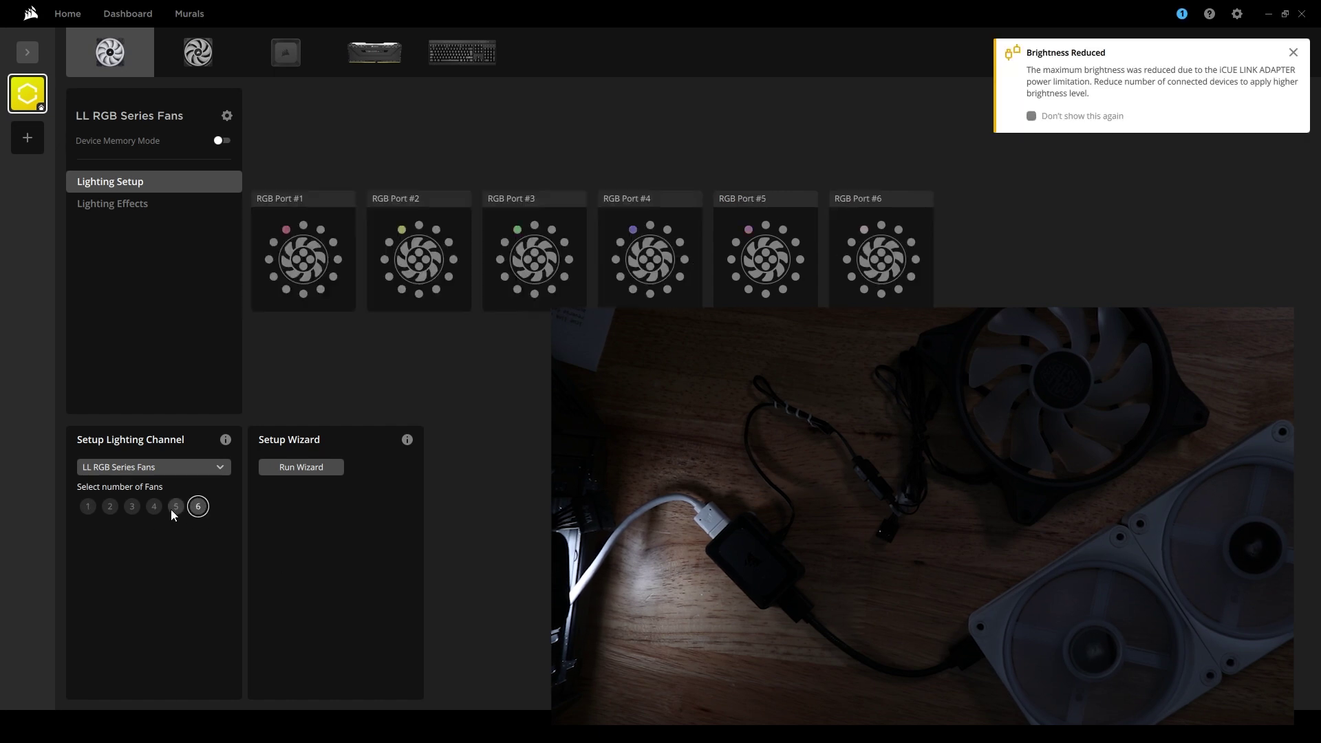
click(175, 507)
click(154, 506)
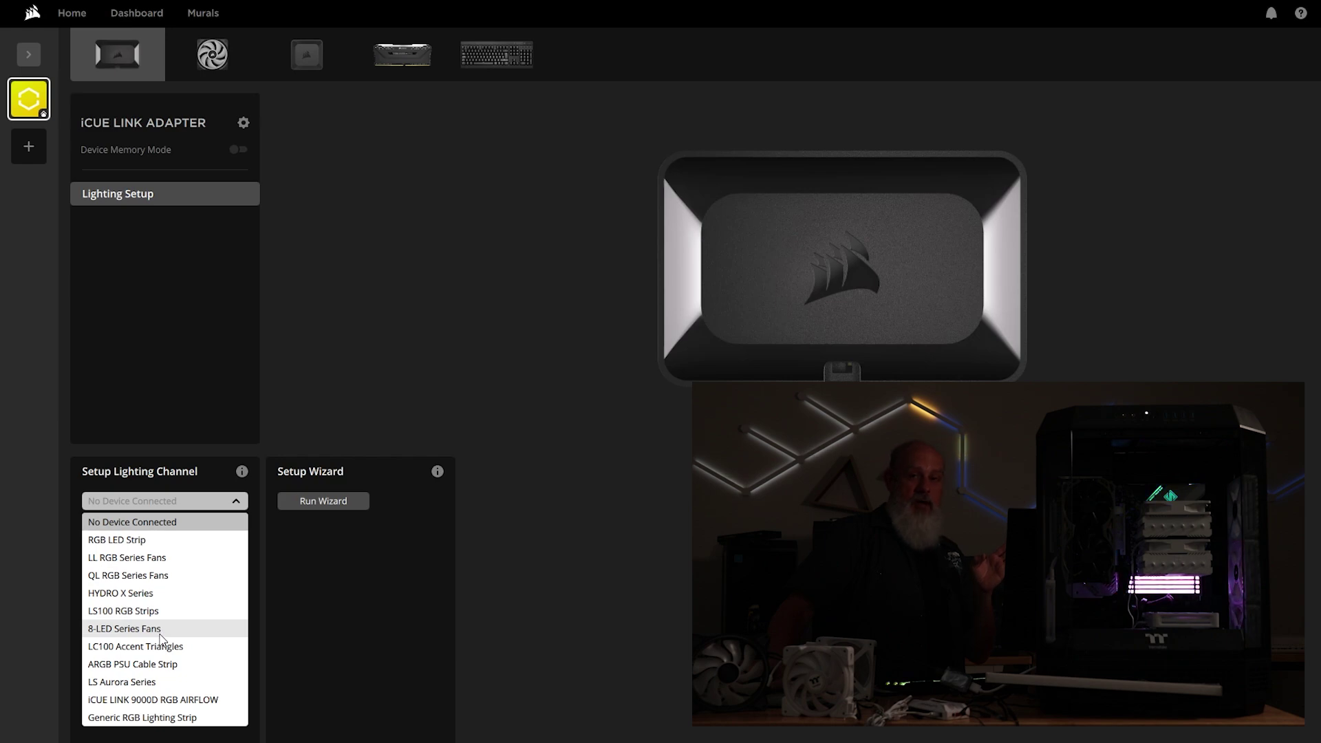
- Choose LS Aurora Series for the channel and add one 350mm strip (LS Aurora Series 350mm #1)
mouse_move(163, 632)
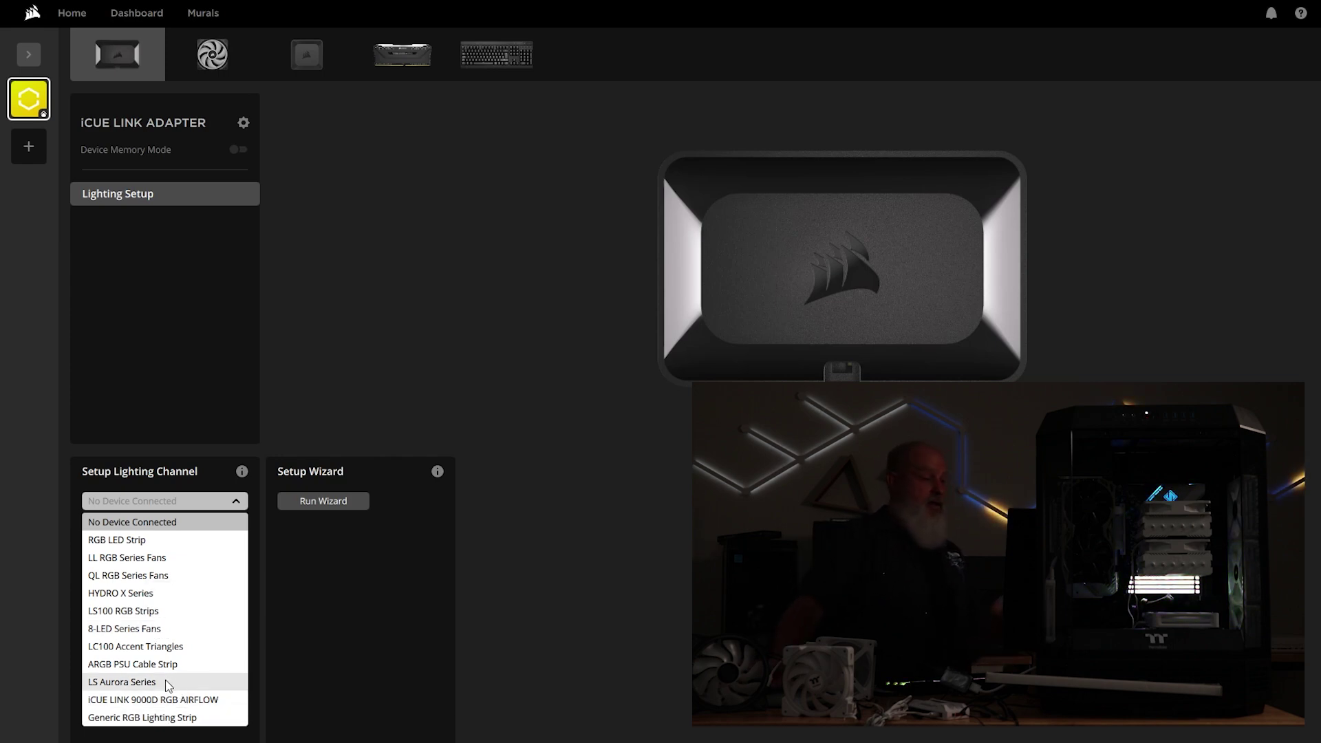
click(121, 682)
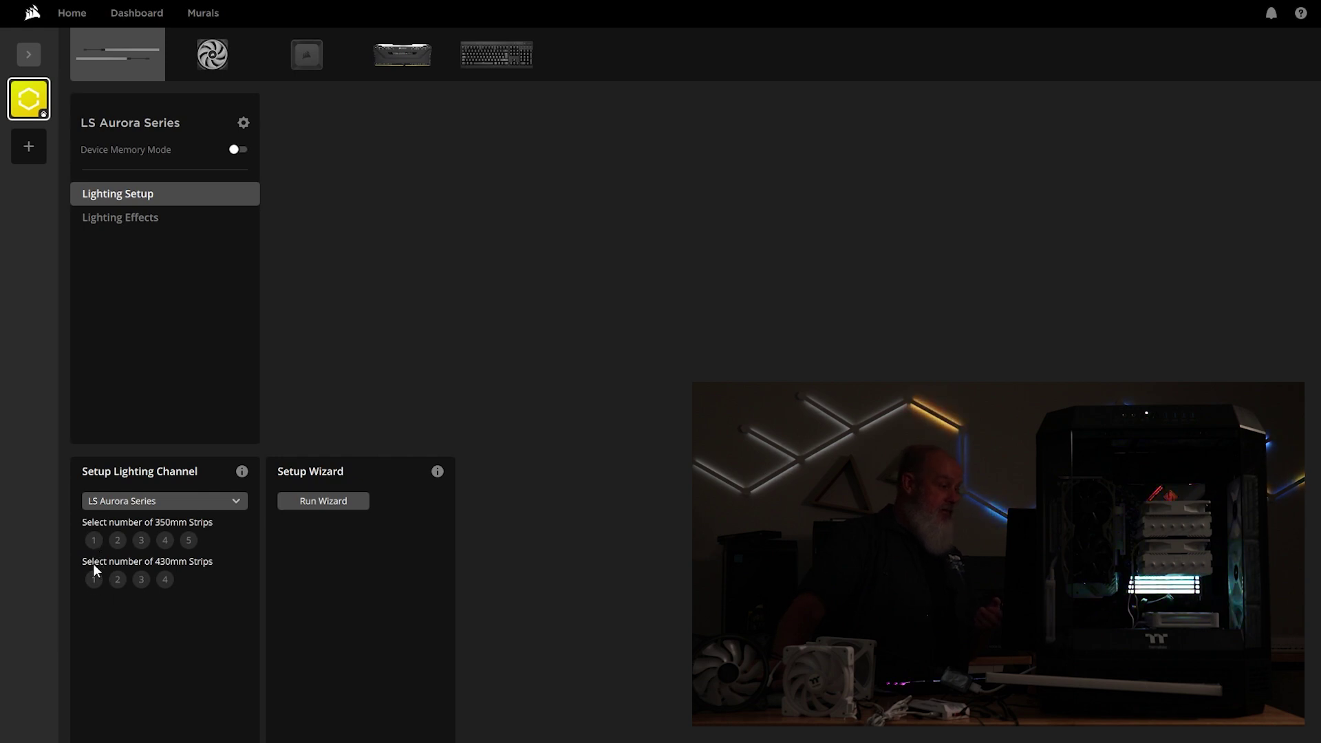
click(93, 542)
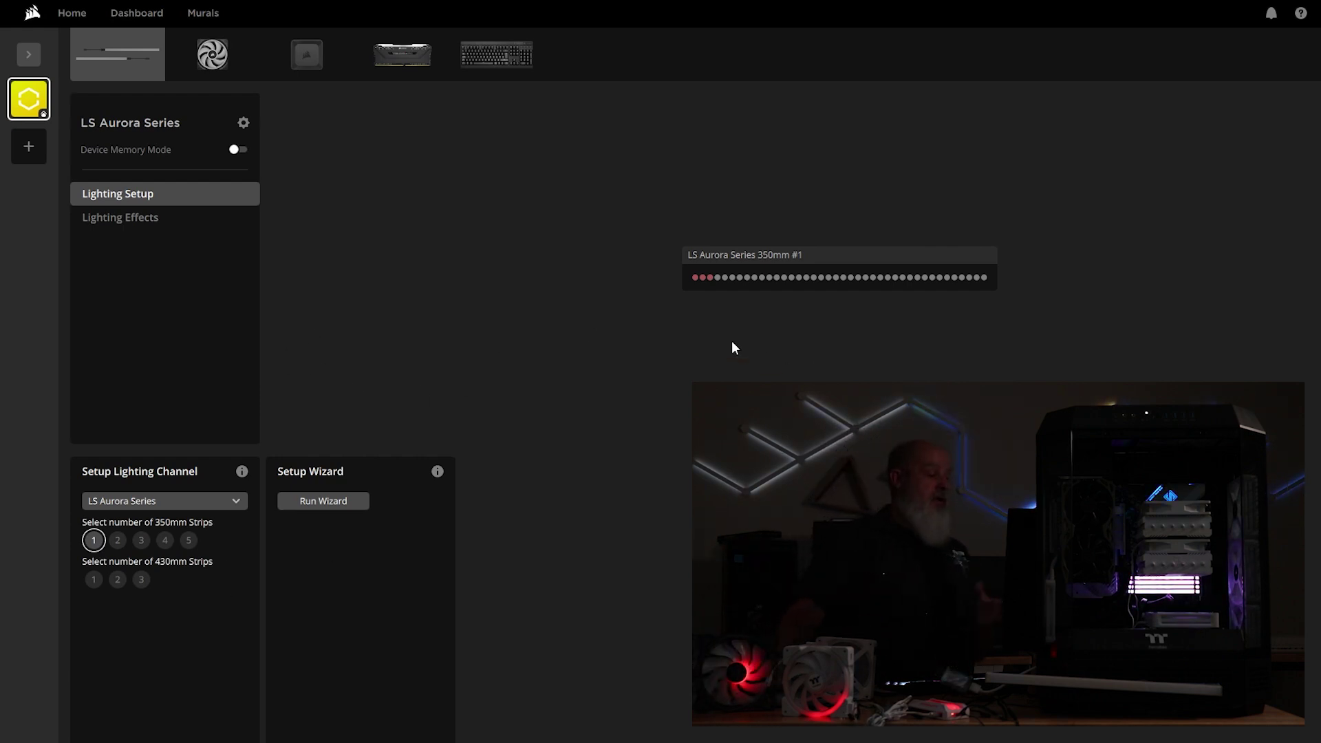
- Switch the LS Aurora Lighting Link layer's effect to Watercolor, then to Rain
click(133, 219)
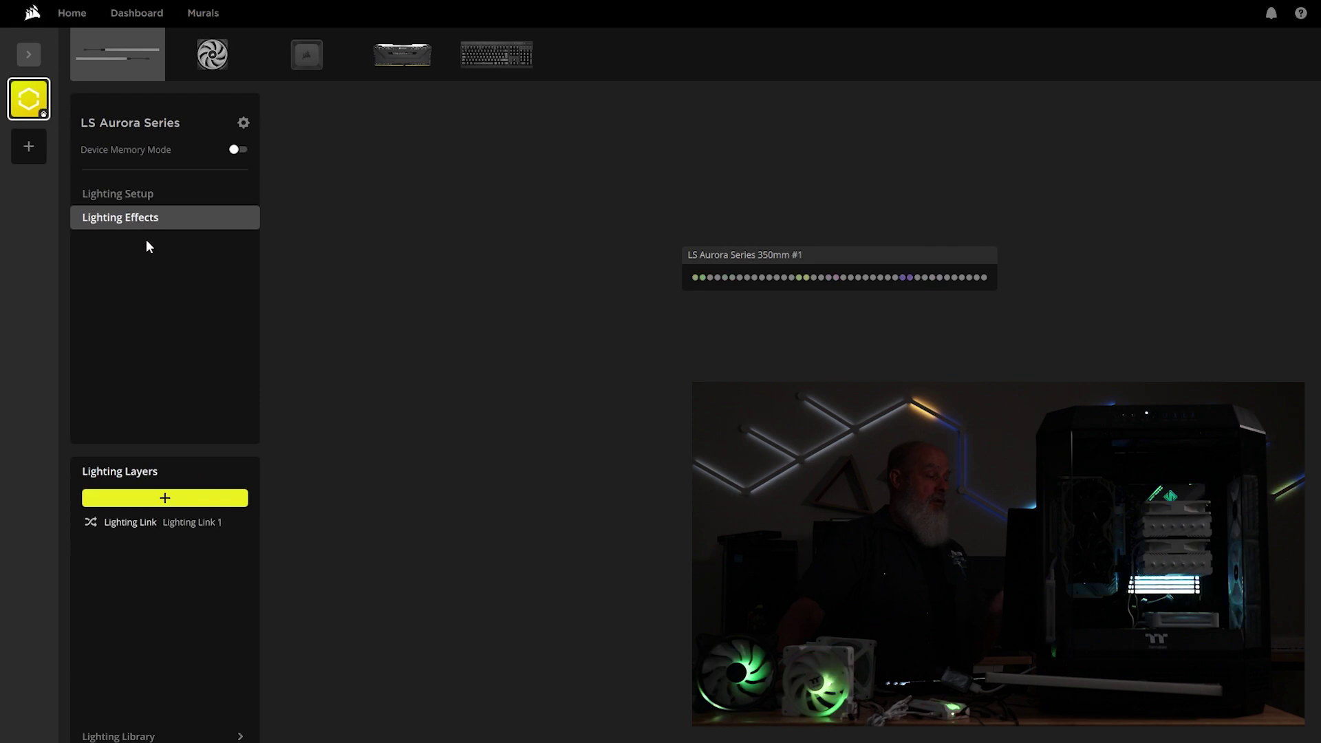
click(145, 521)
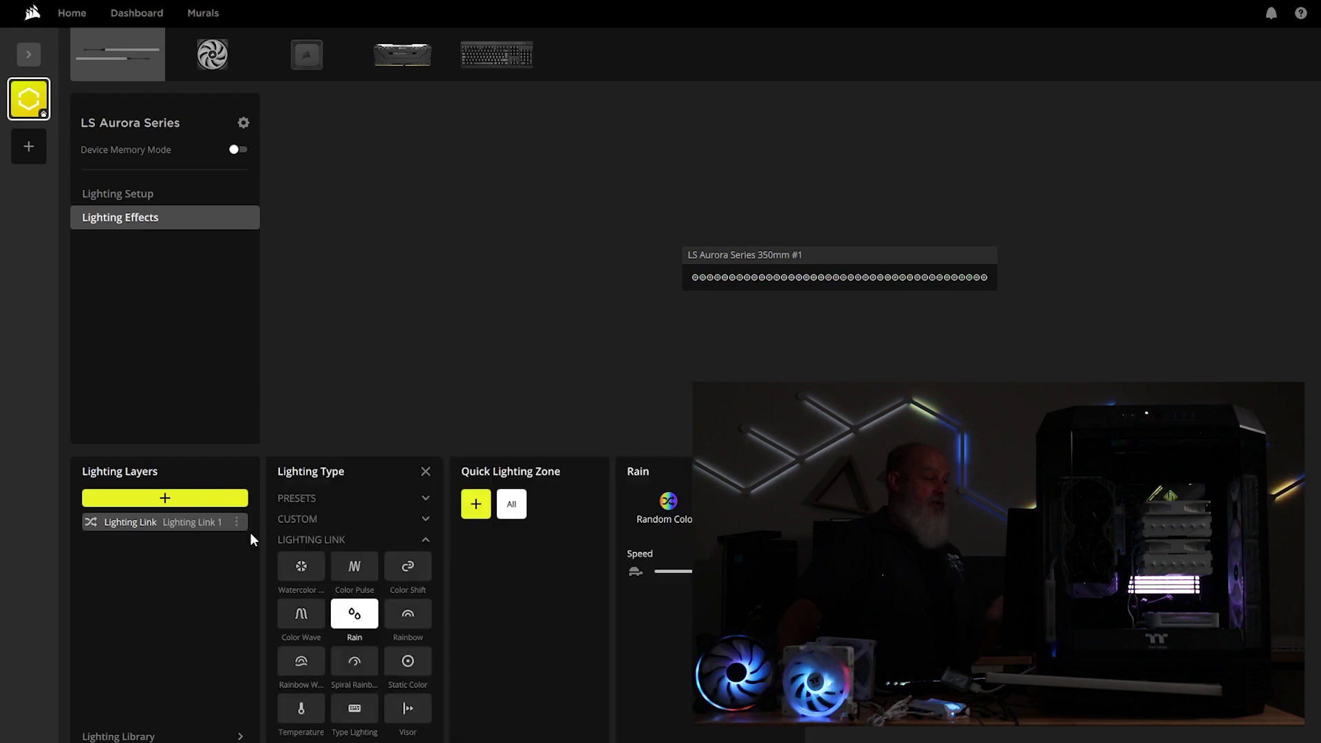
click(302, 571)
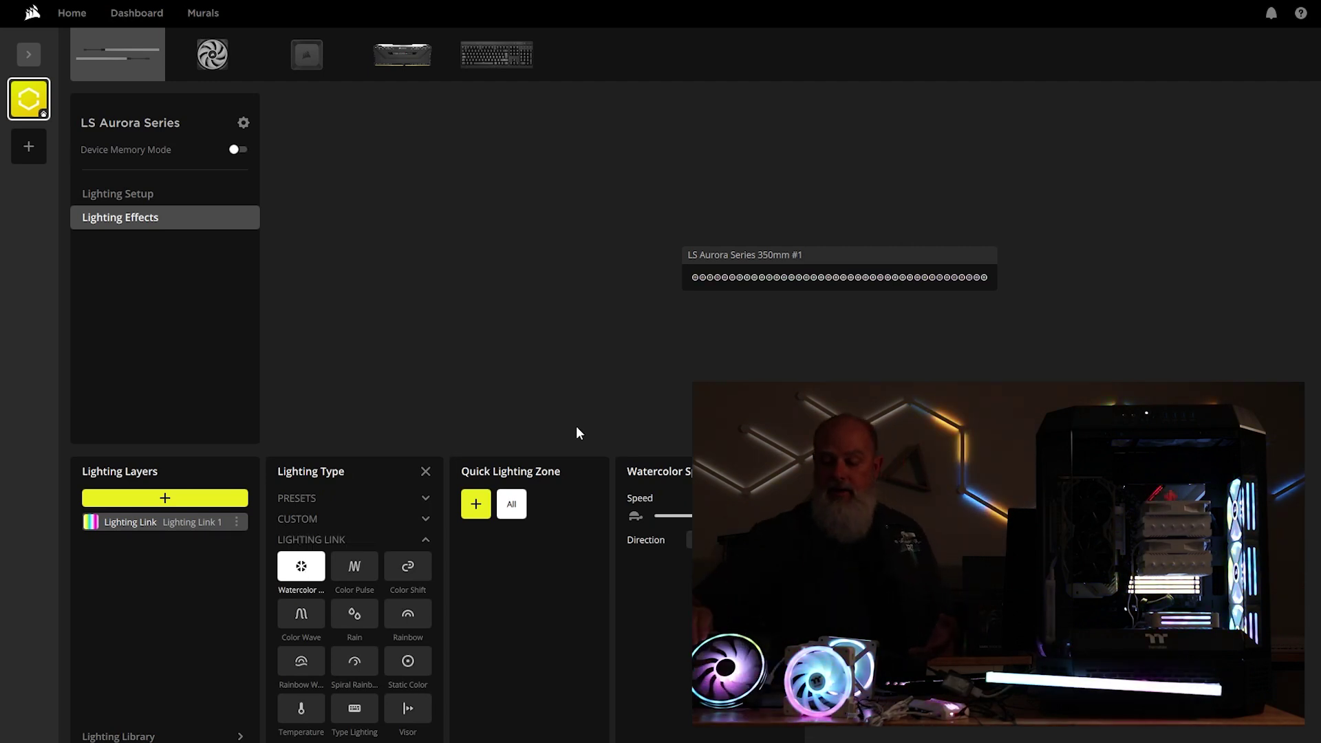
click(355, 614)
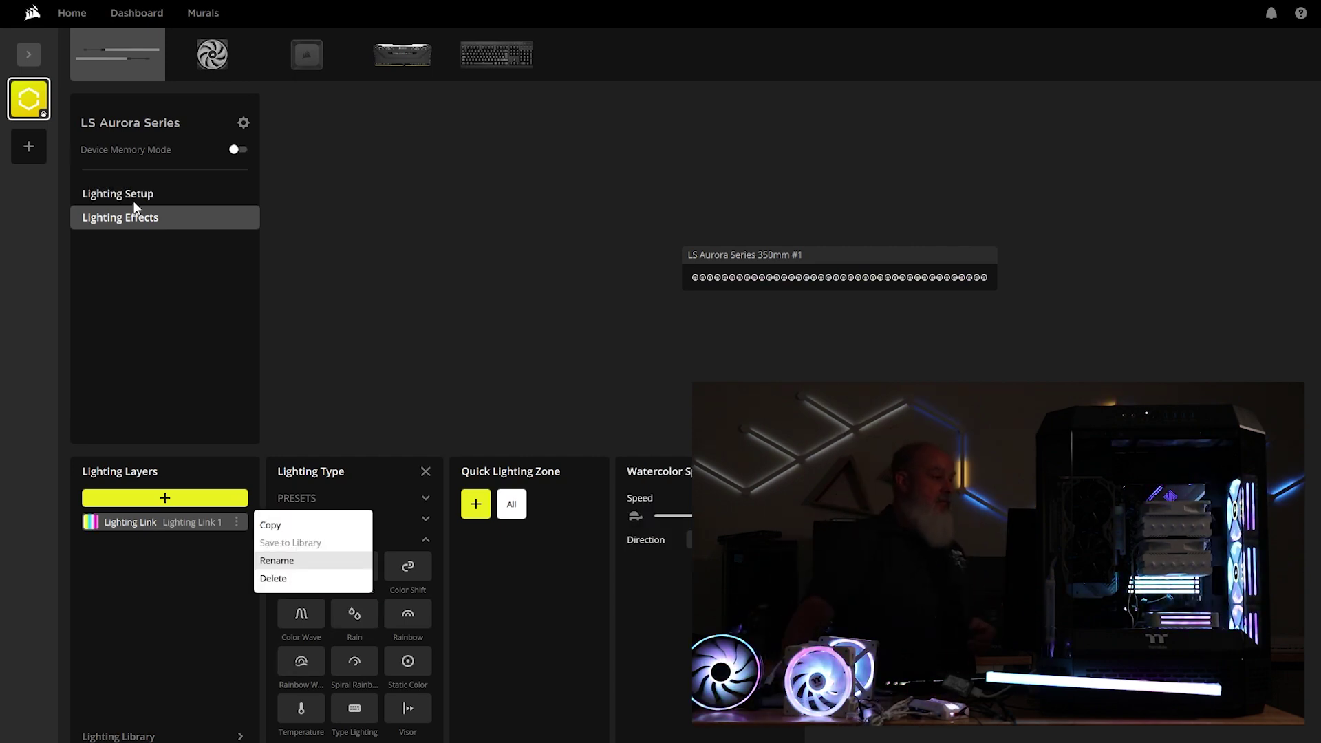
click(133, 194)
- Replace LS Aurora Series with 8-LED Series Fans, setting the fan count to one
click(133, 194)
click(211, 506)
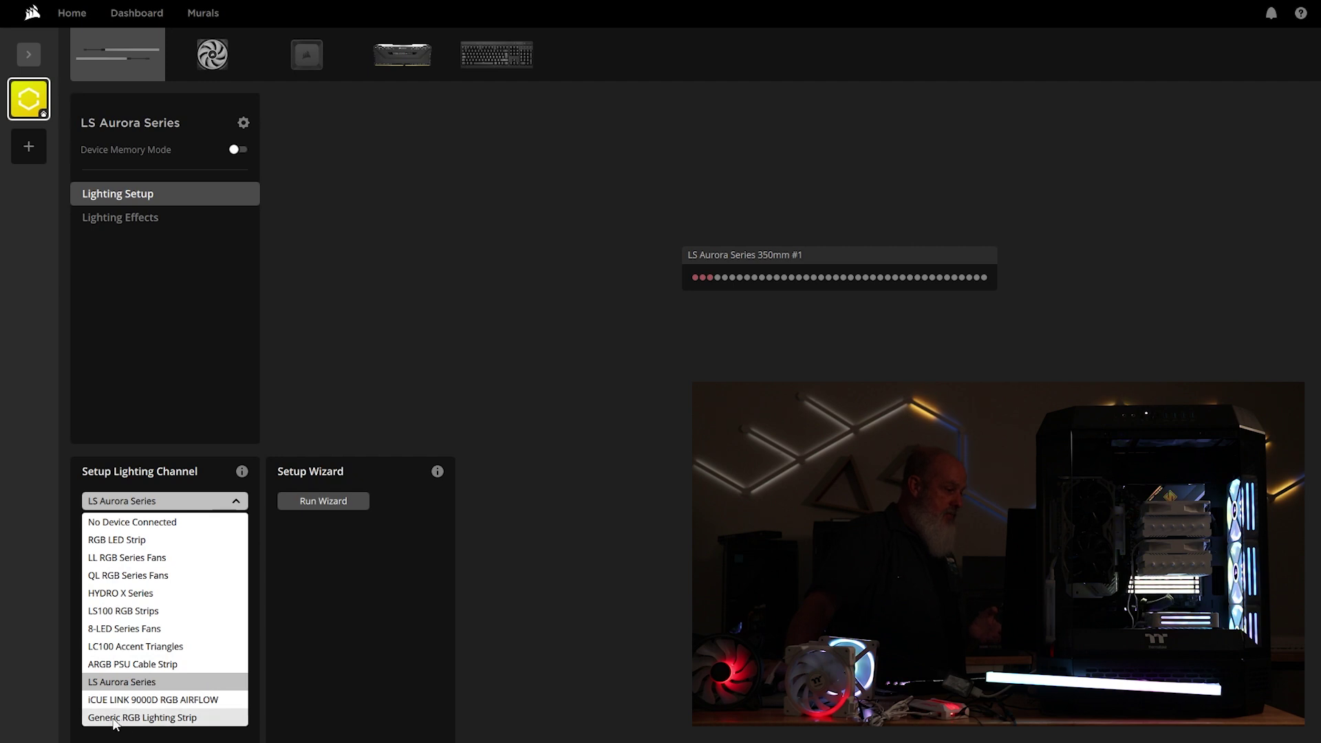
click(131, 629)
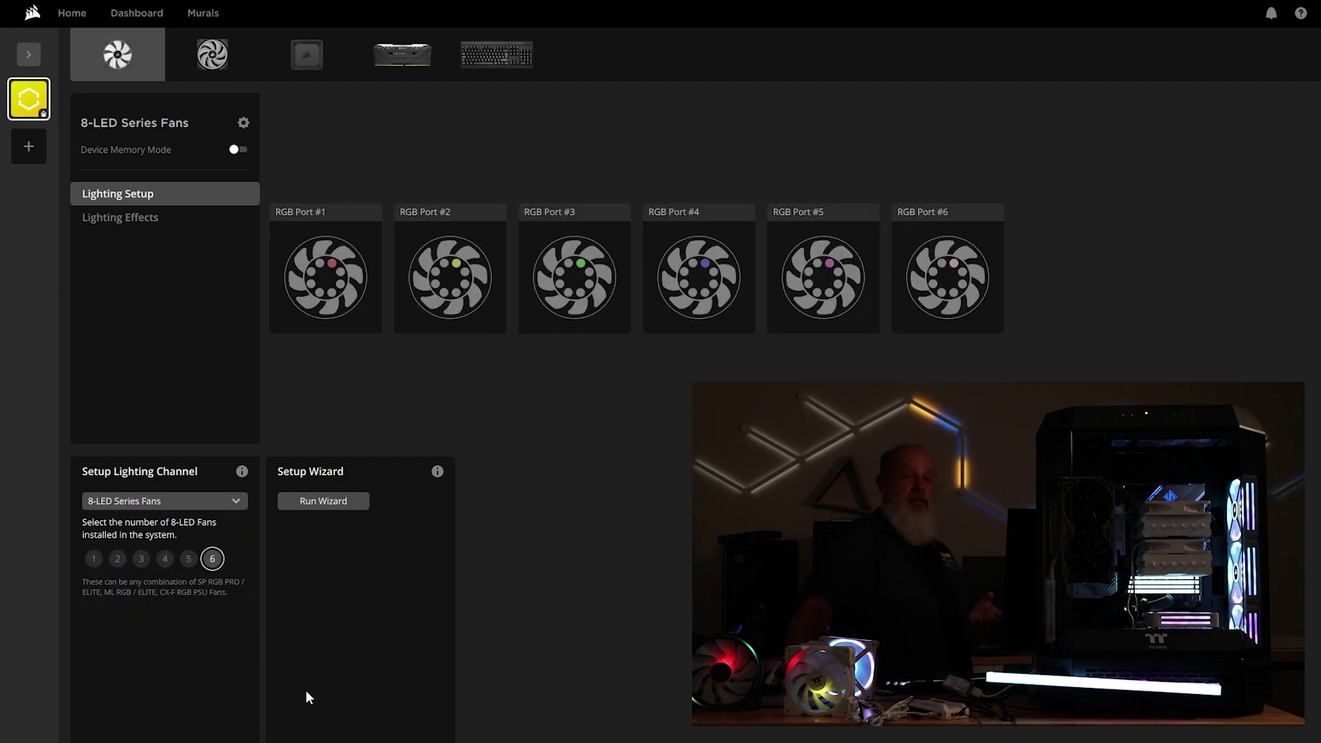
click(98, 559)
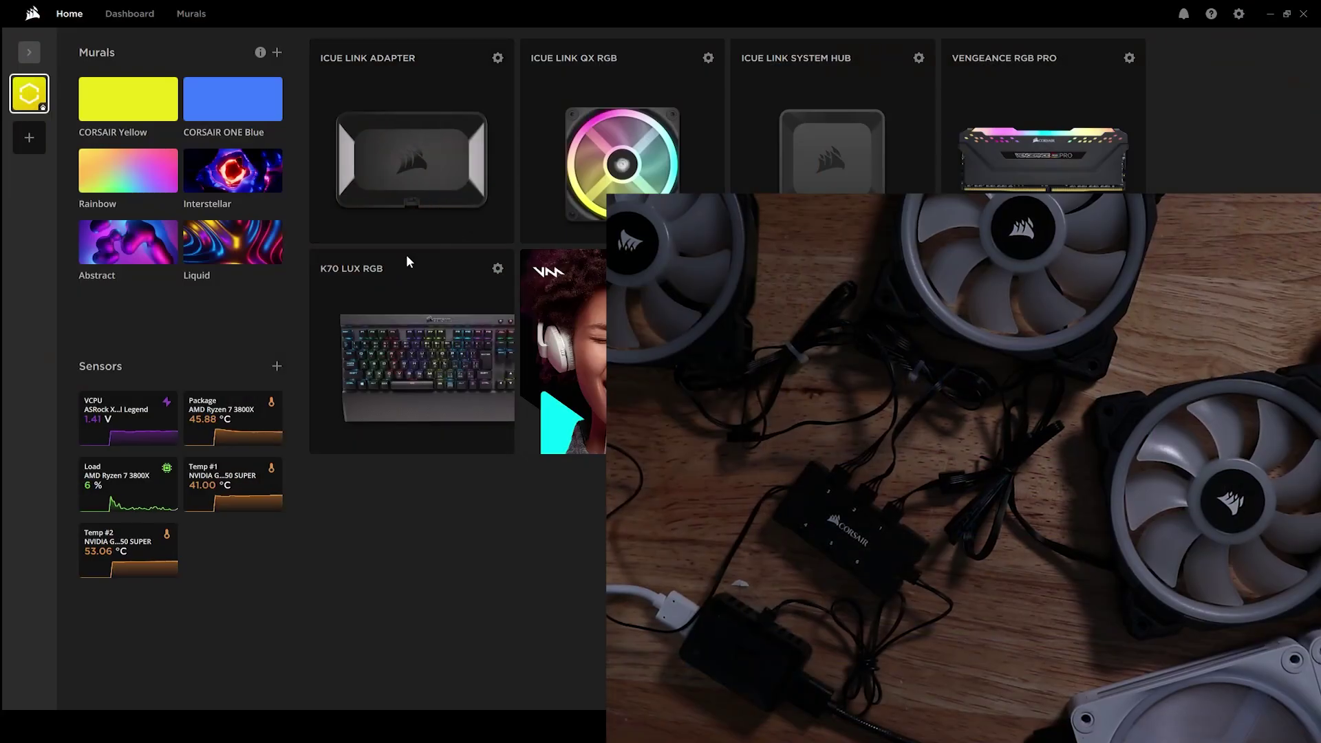
- From the iCUE LINK ADAPTER tile, set the channel to three LL RGB Series Fans
click(446, 147)
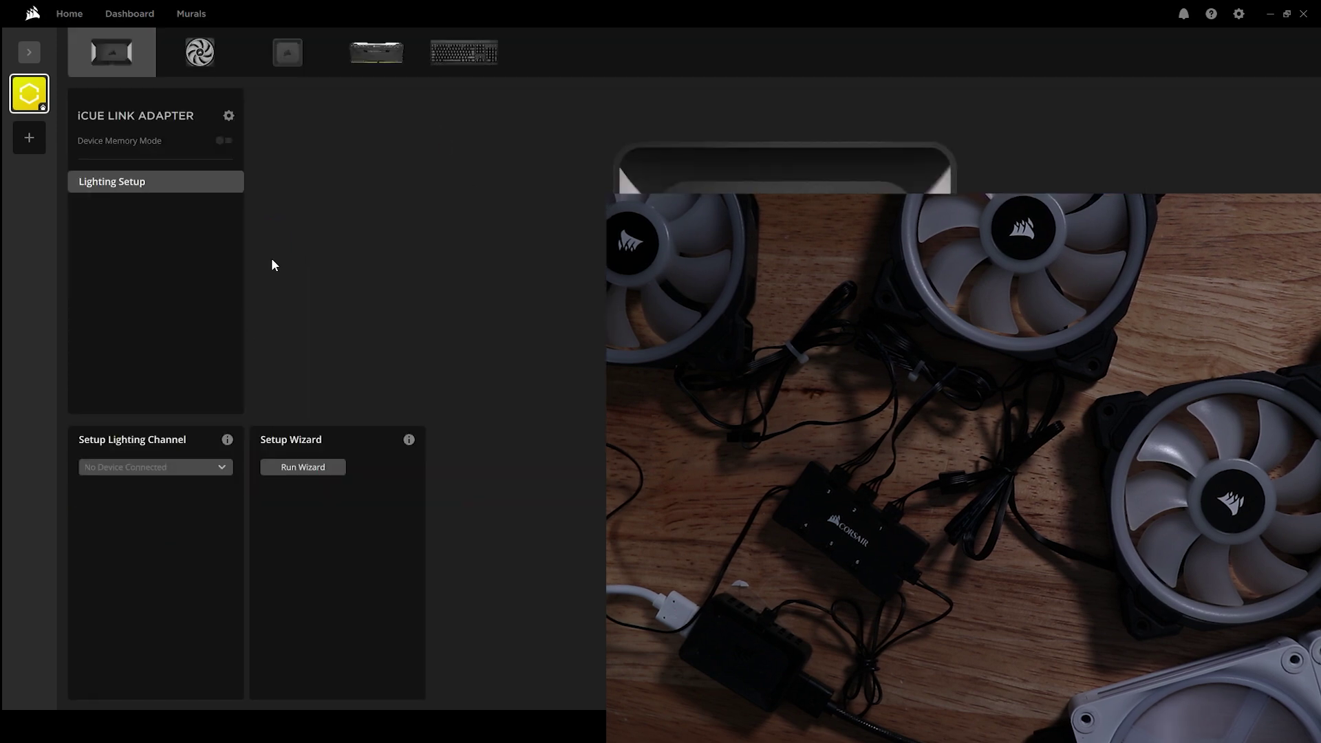
click(136, 467)
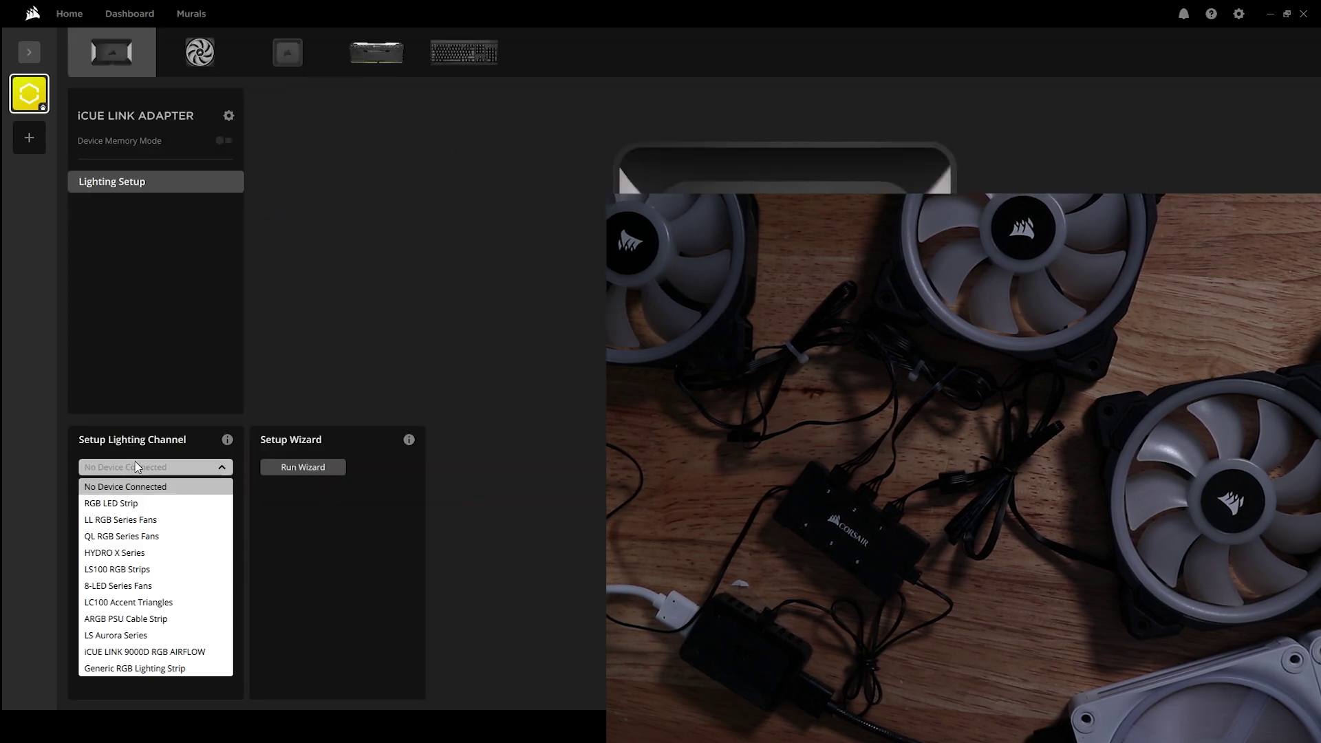
click(132, 521)
click(134, 506)
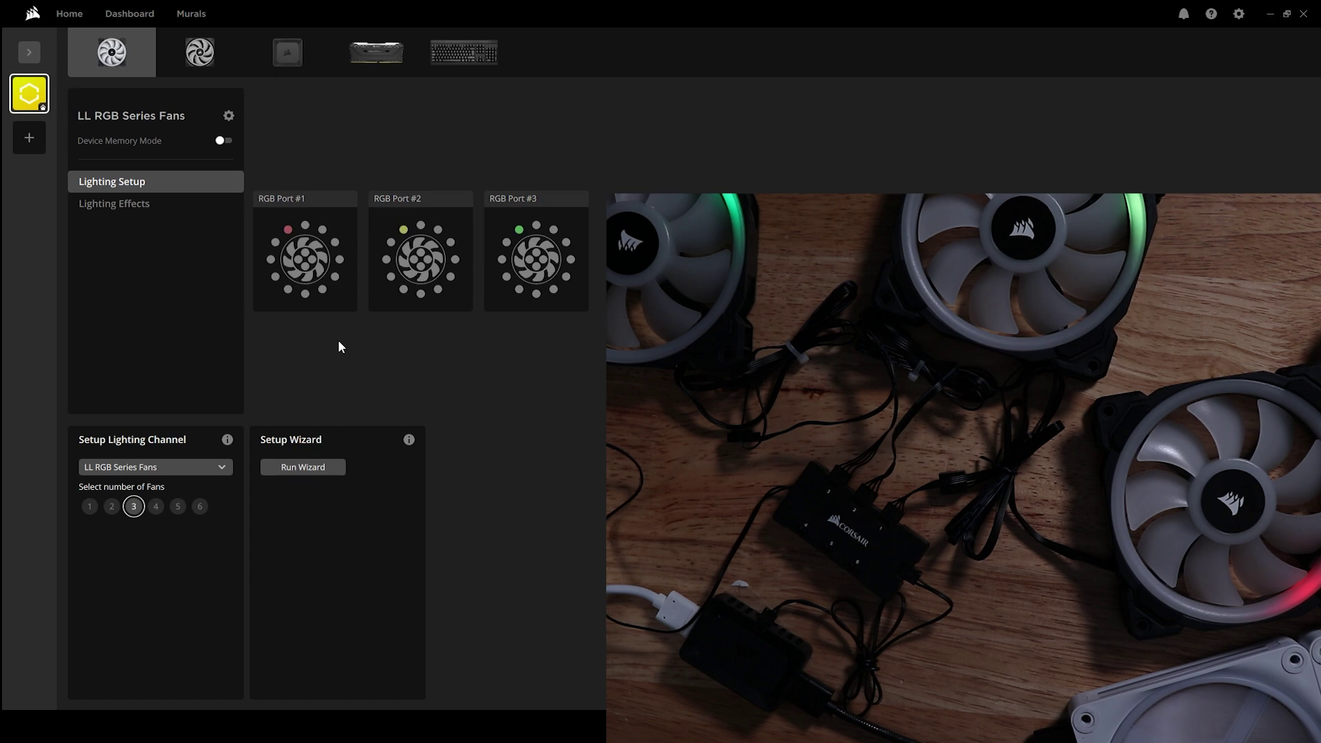
click(126, 206)
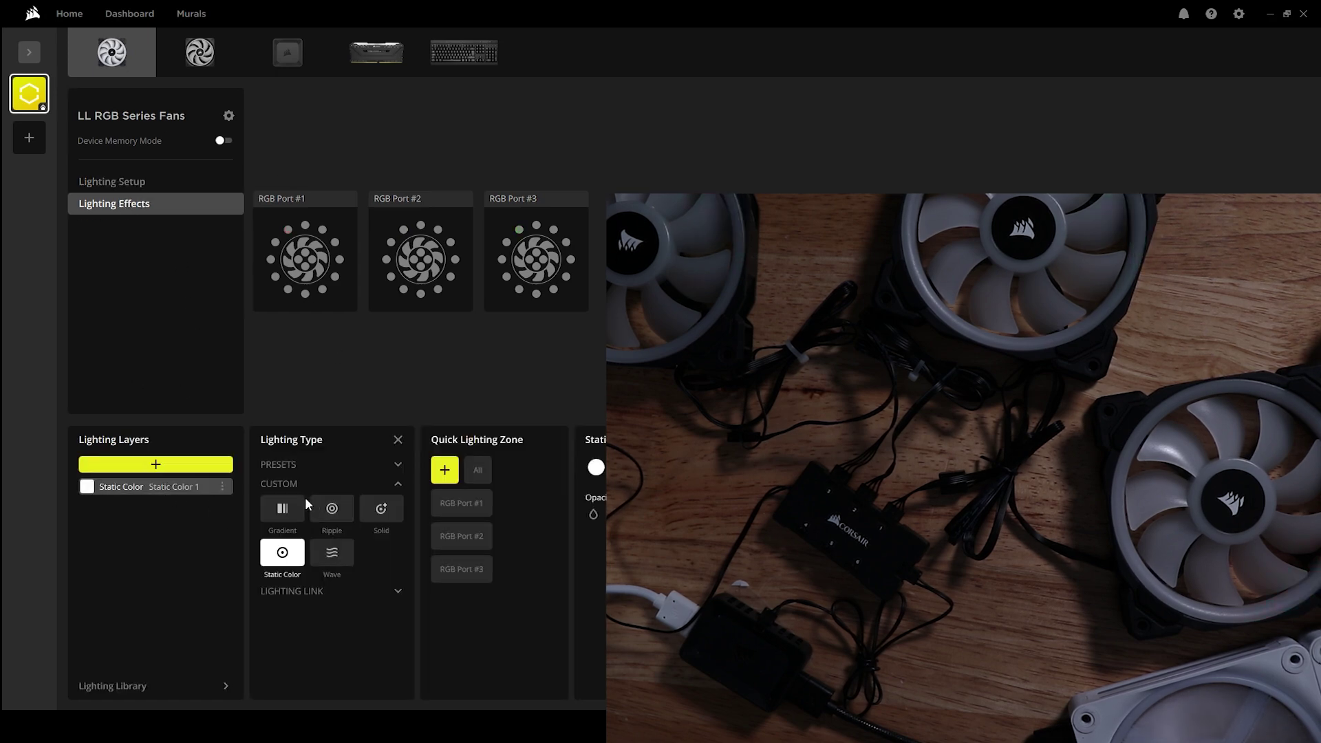
- Try the Arc, Color Wave, Ping and Pong presets on the LL fans, ending on Heartbeat
click(277, 465)
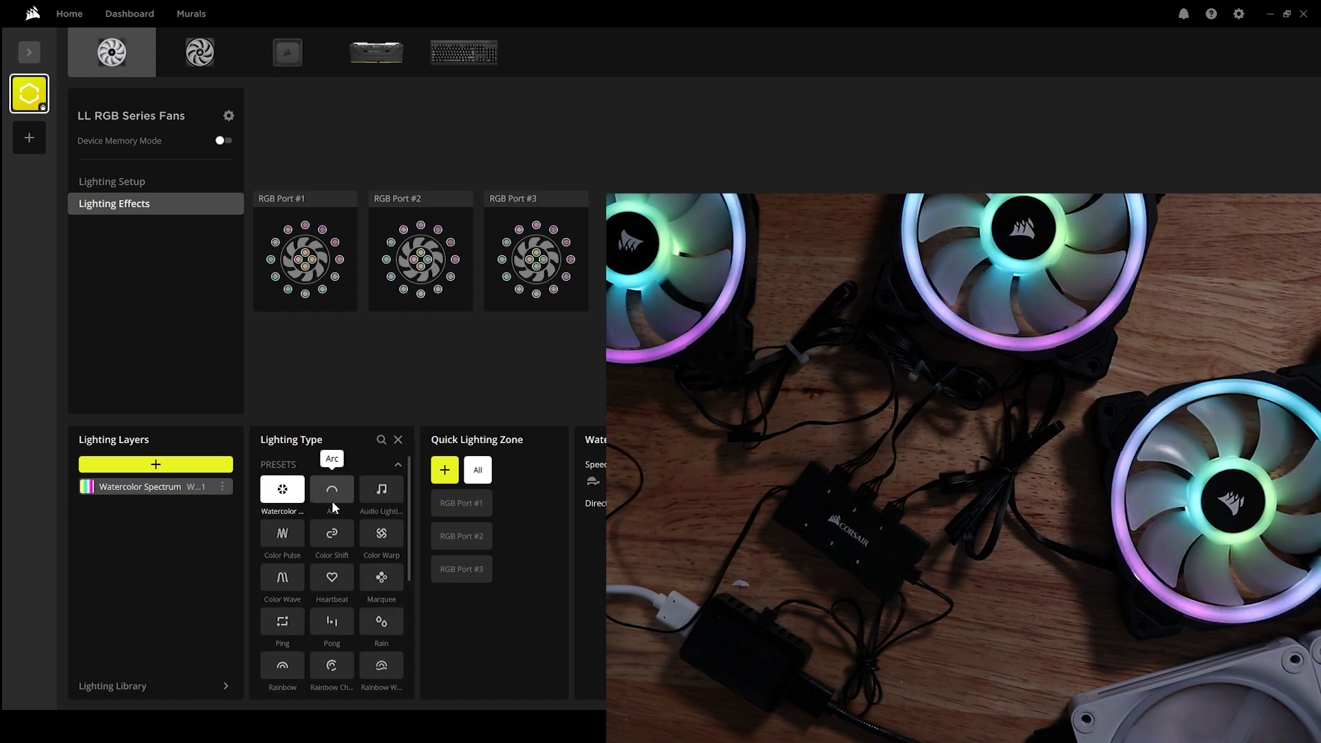
click(322, 483)
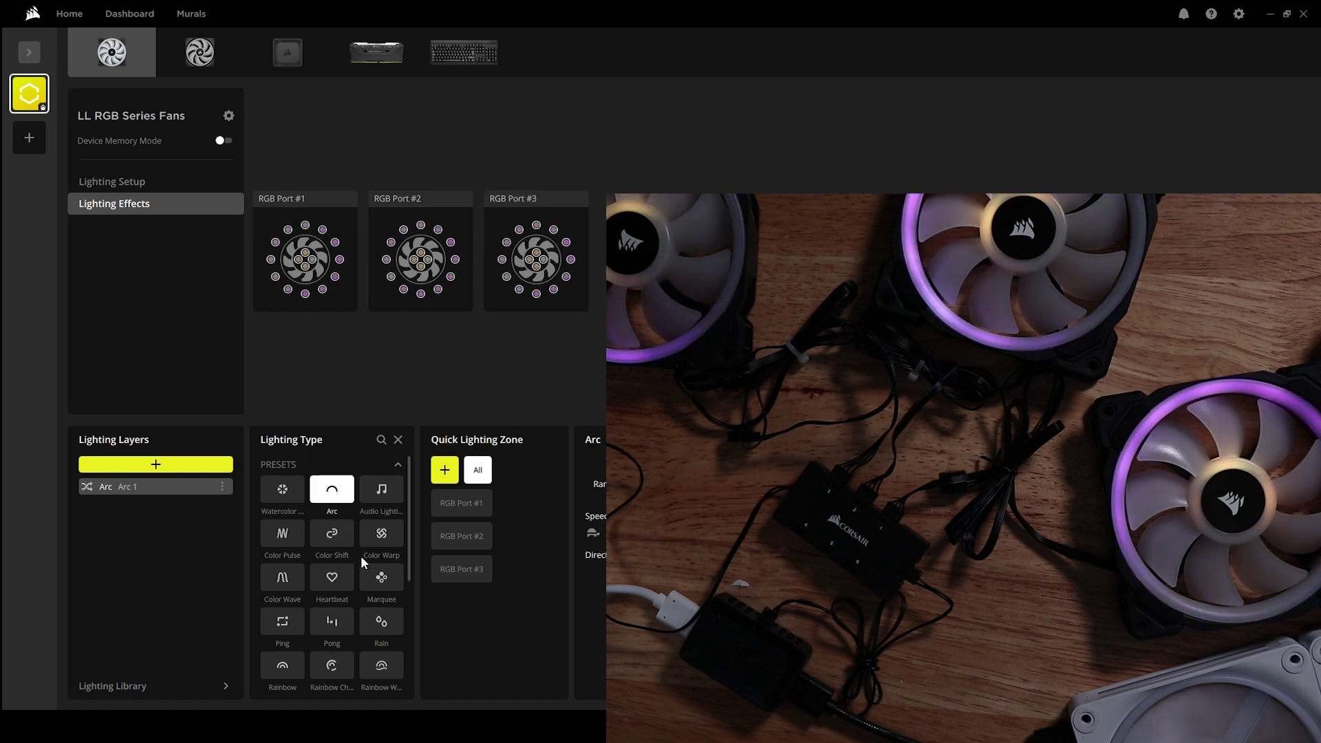
scroll(353, 531, down, 1)
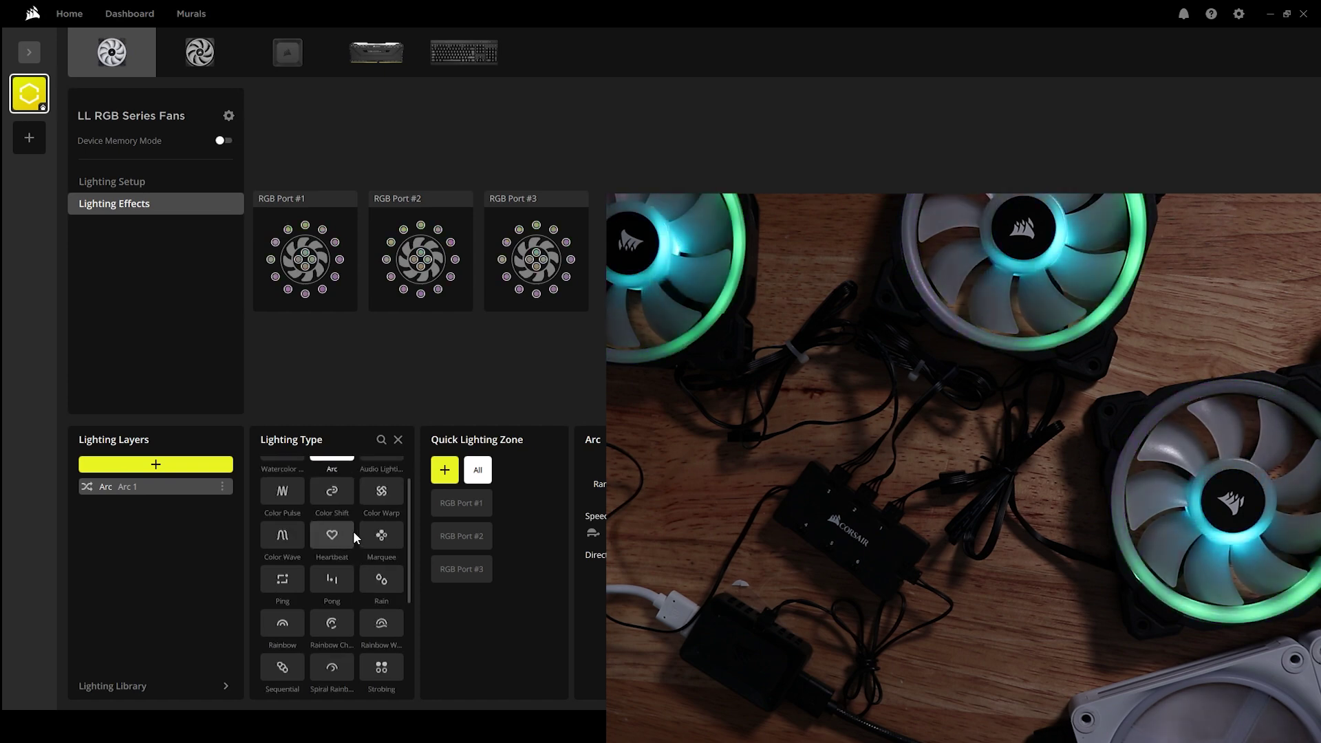
click(266, 533)
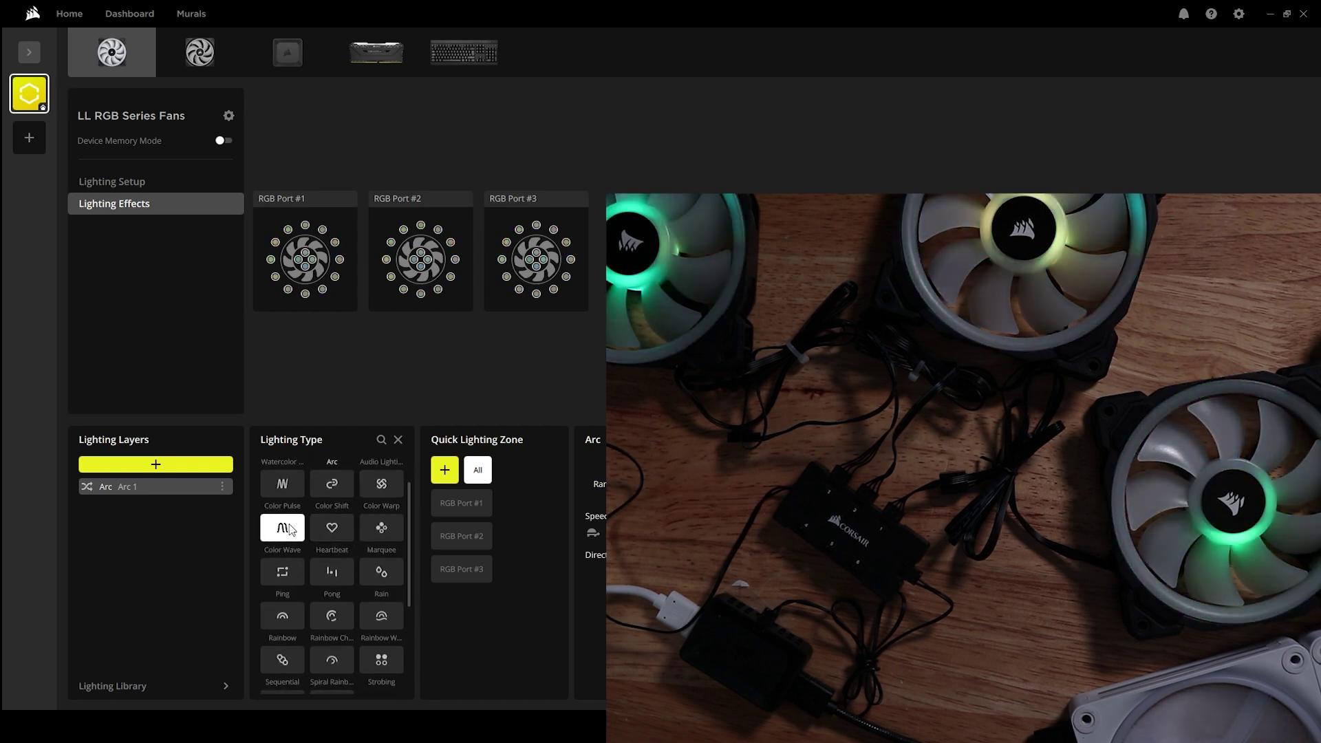
click(291, 573)
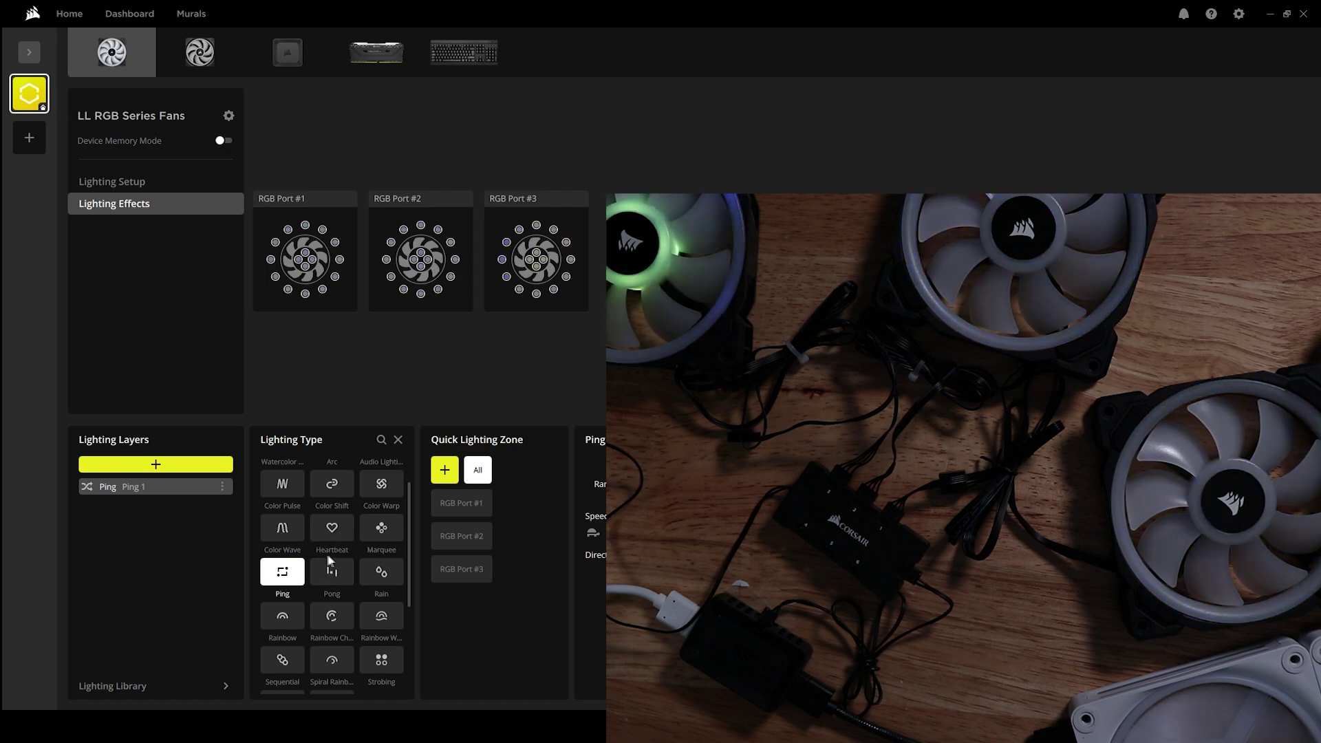
click(331, 573)
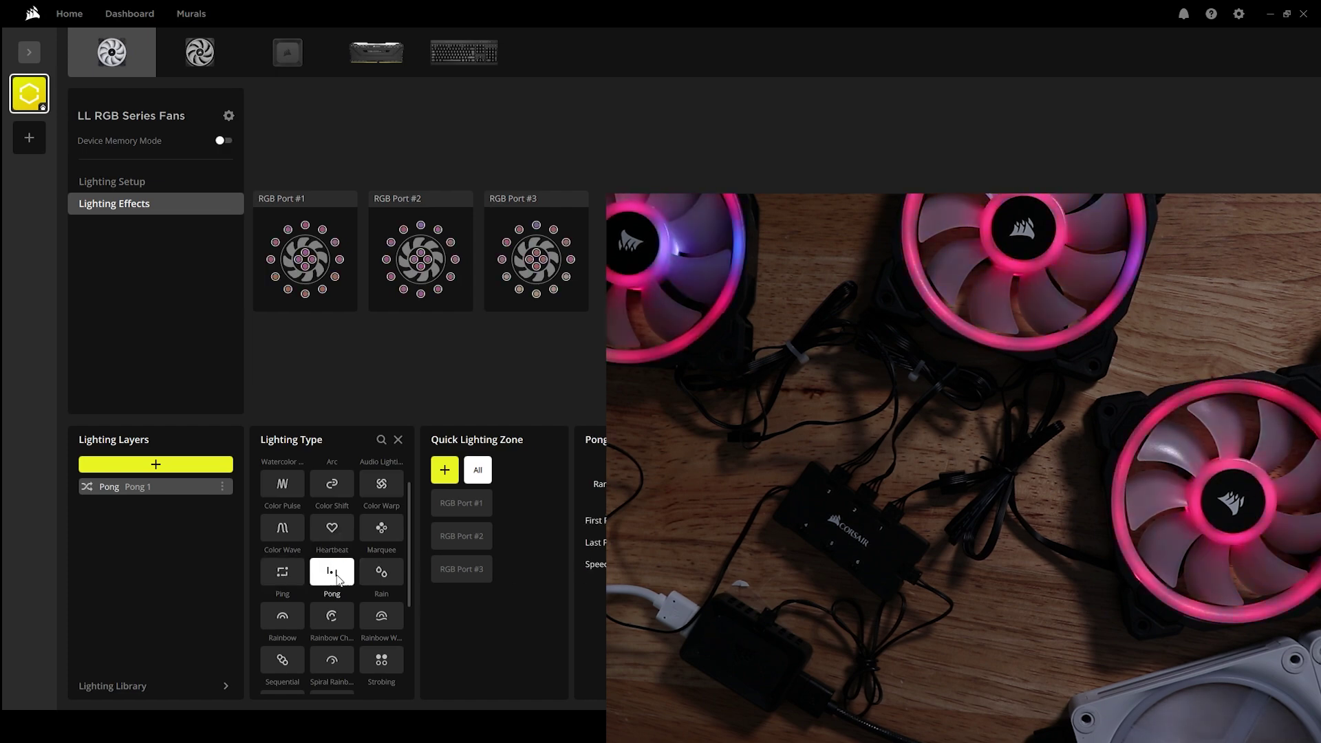
click(332, 528)
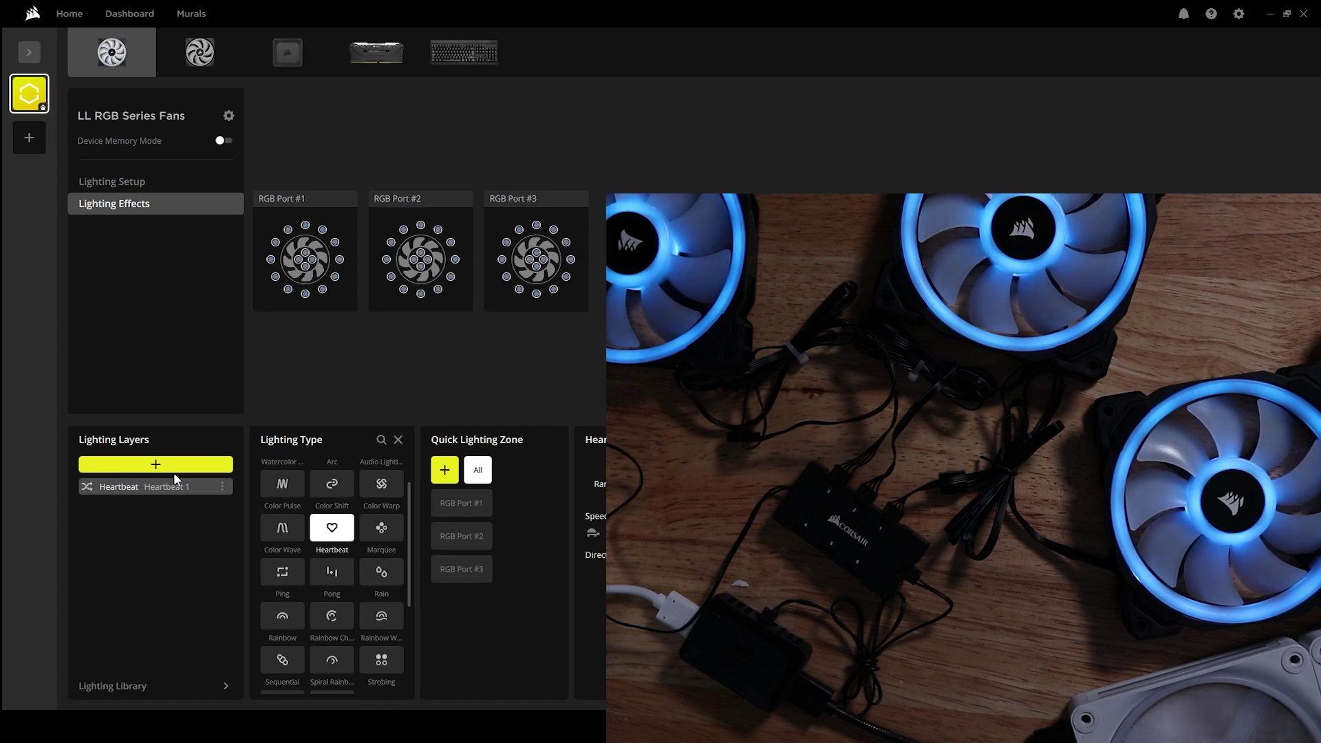